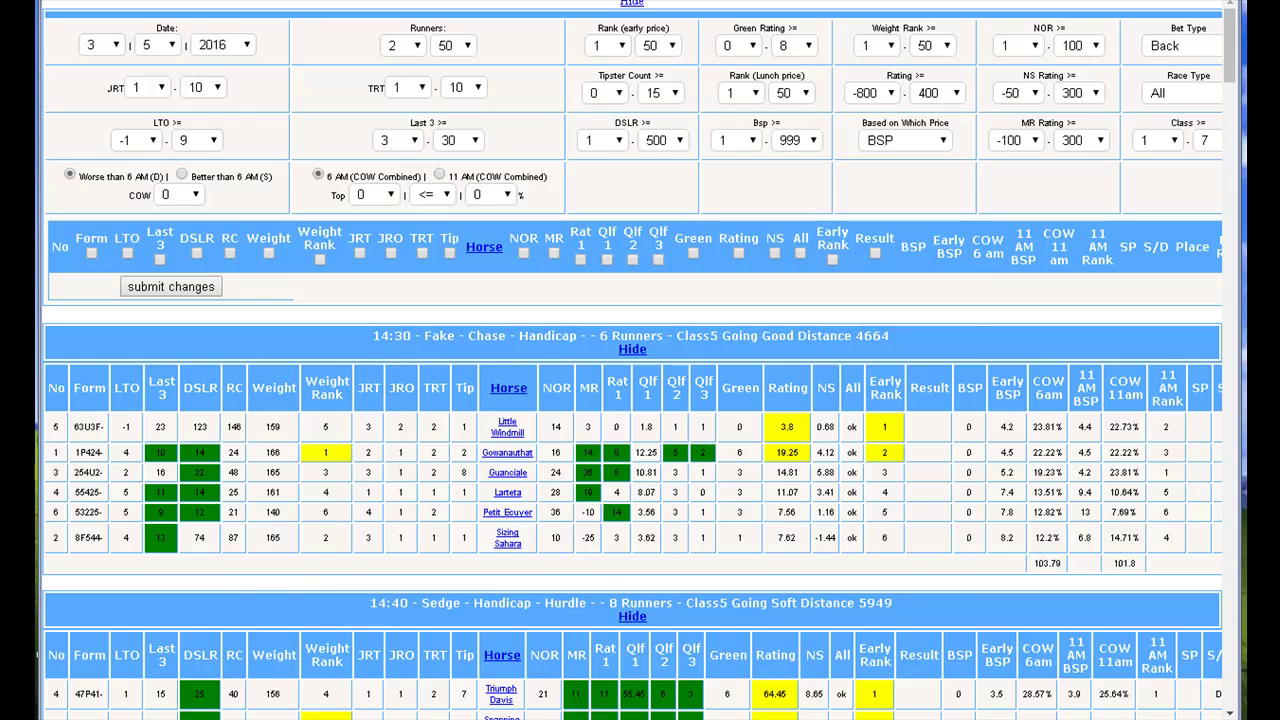
- Switch to GhB ManualSelect Bot, view its Dutching options, and return to the race ratings page
key("alt+Tab")
left_click(245, 136)
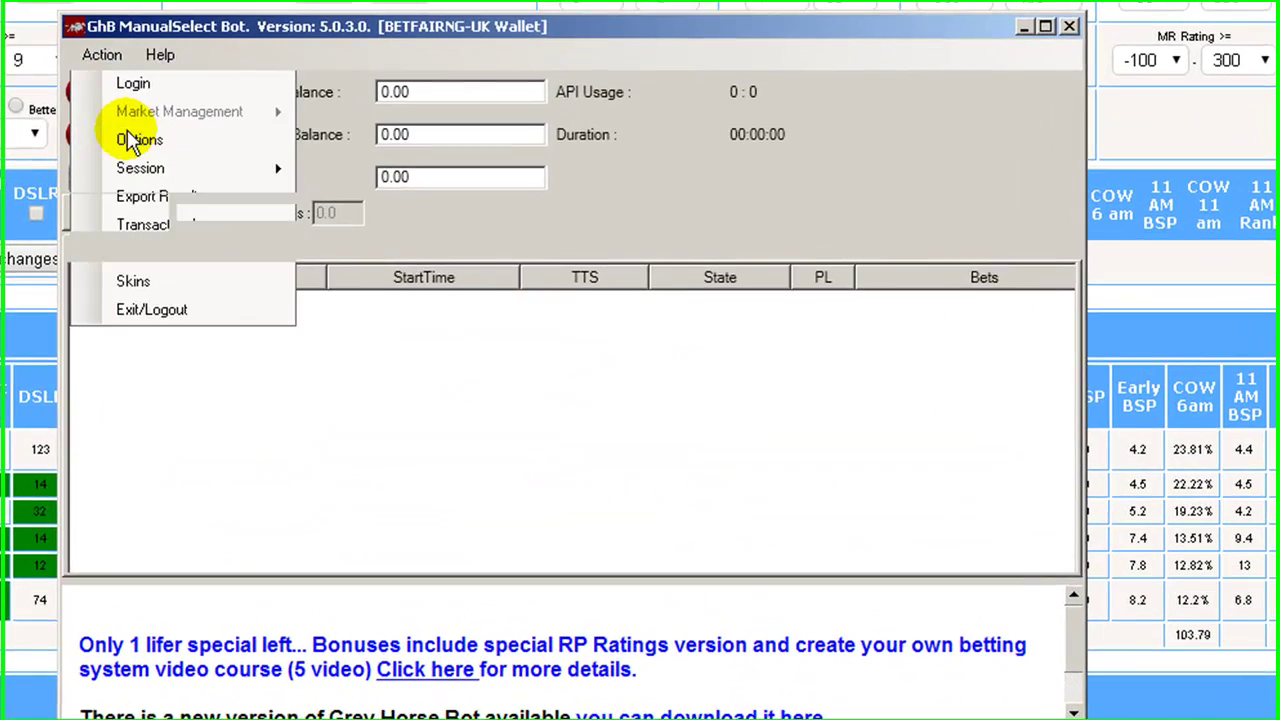
left_click(272, 199)
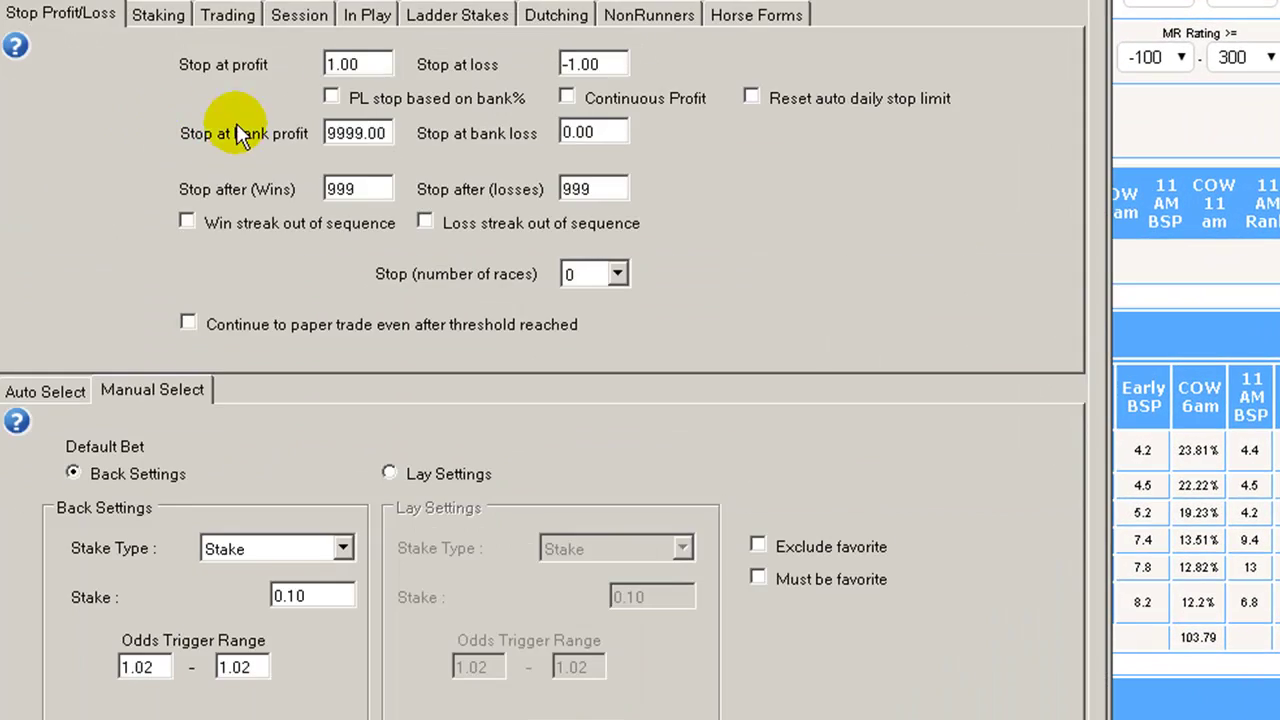
left_click(550, 13)
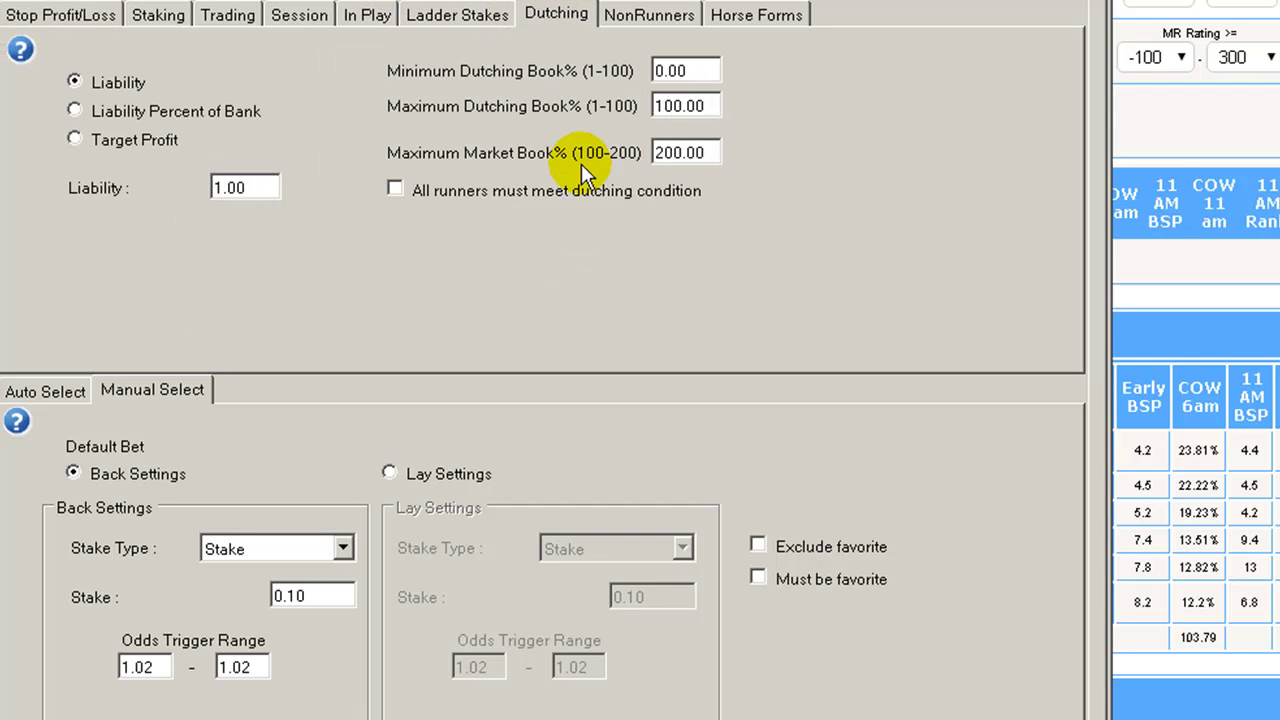
left_click(416, 188)
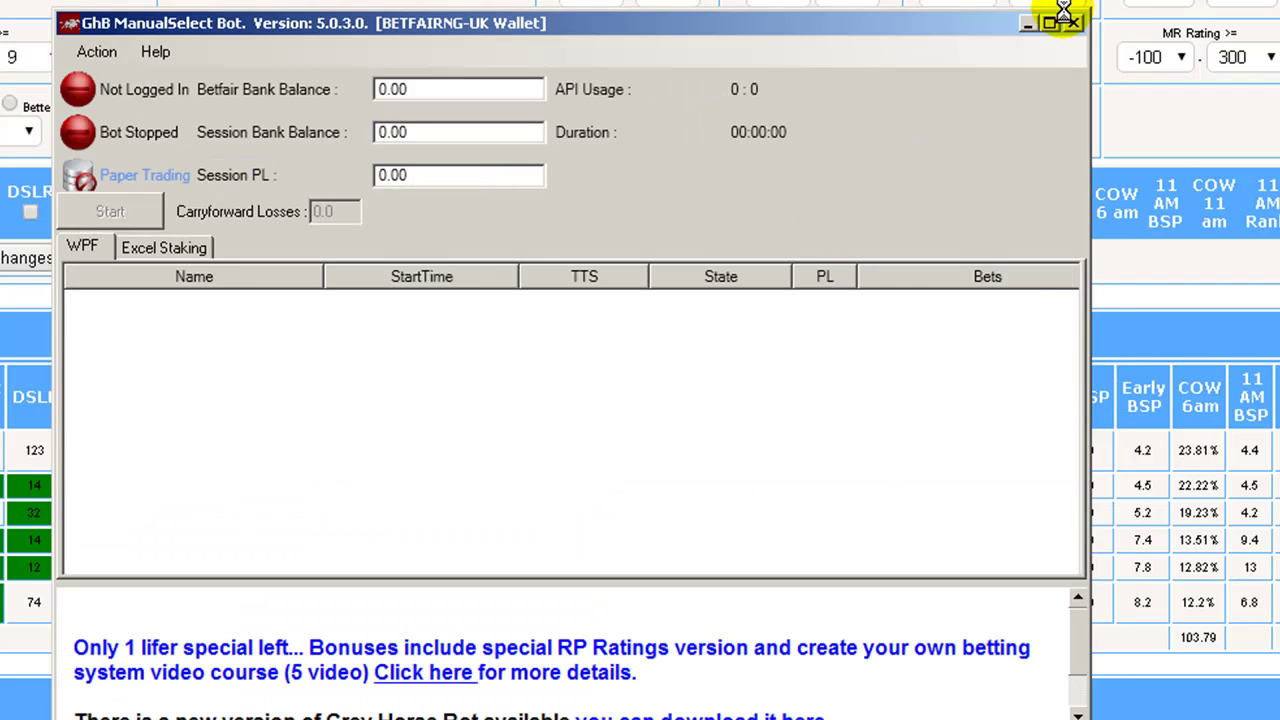
left_click(1025, 24)
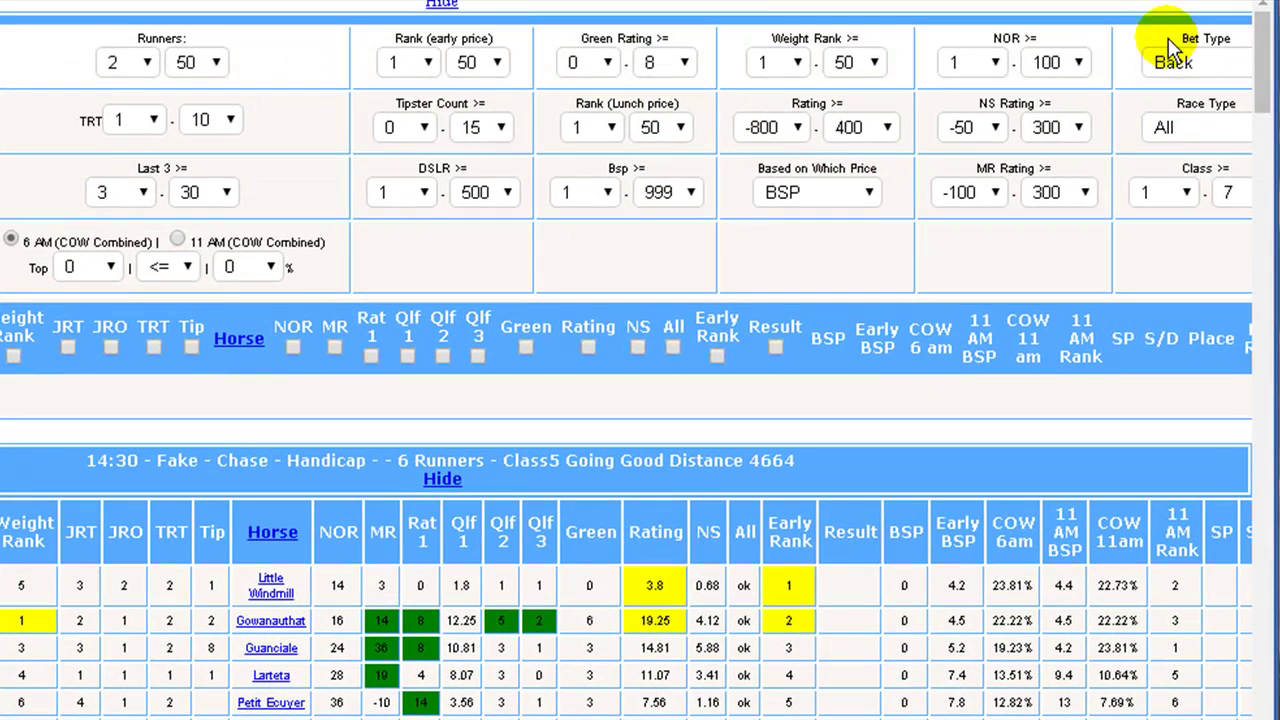
- Set the bet type filter to Place / Lay
left_click(1180, 50)
left_click(1185, 158)
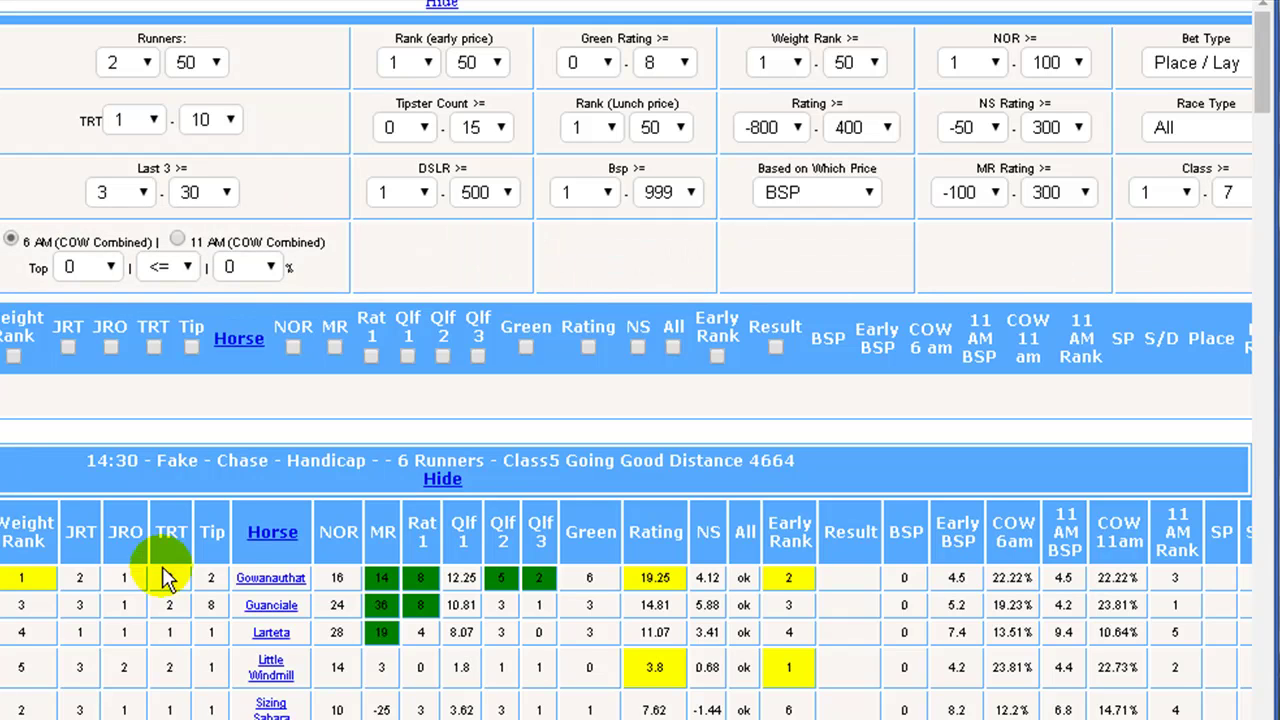
- Set the Worse than 6 AM (D) COW filter to 2 and check the S/D column of the listed runners
mouse_move(948, 719)
left_mouse_down()
mouse_move(1004, 719)
mouse_move(962, 719)
left_mouse_up()
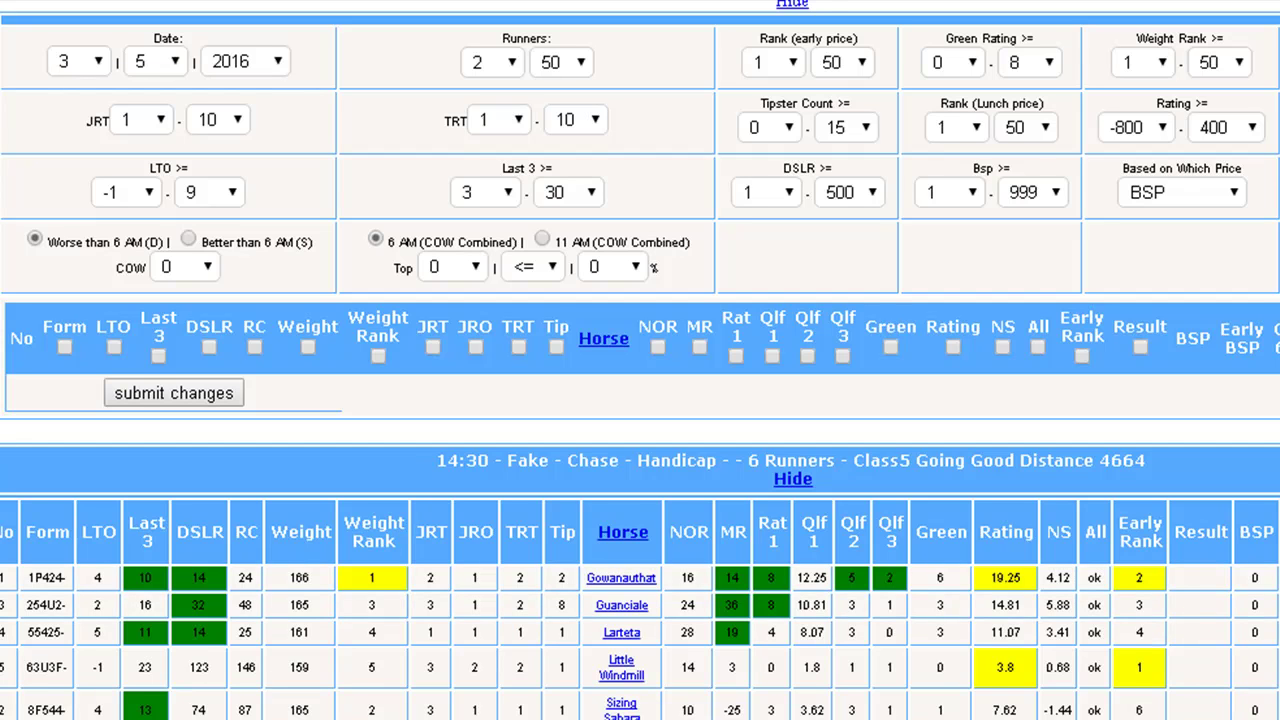
left_click(208, 264)
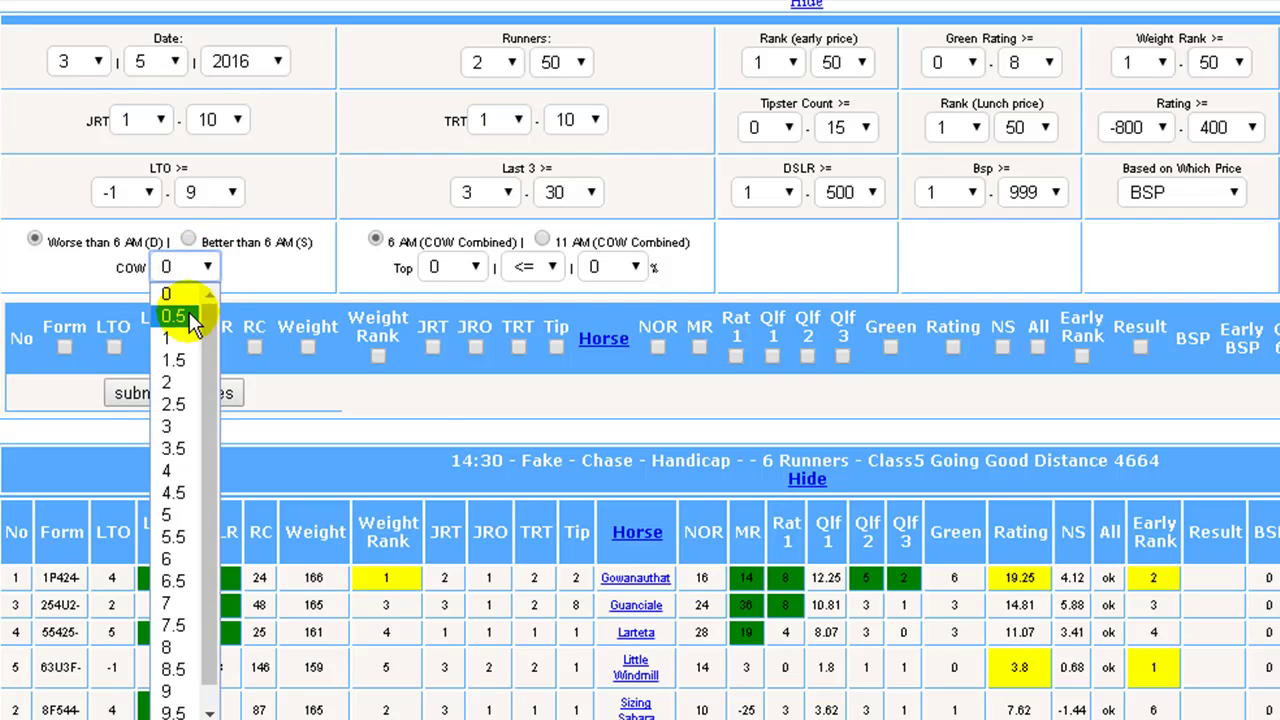
left_click(172, 384)
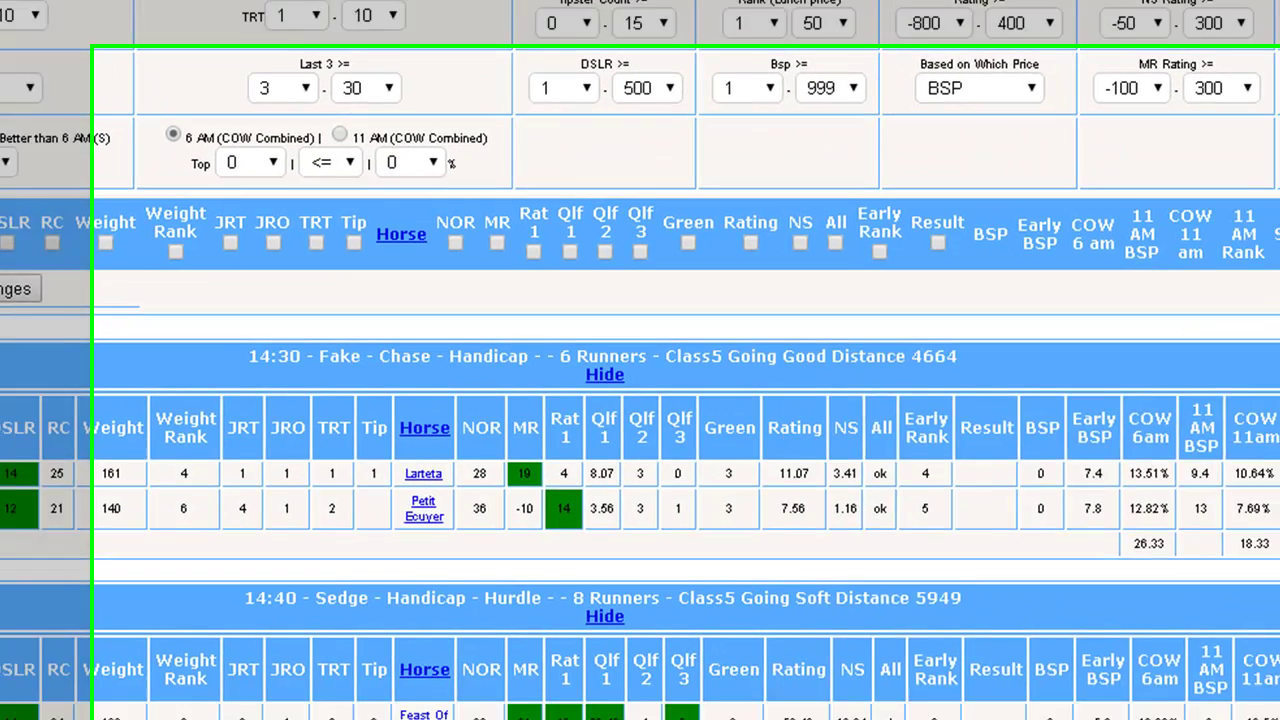
scroll(640, 504, "right", 3)
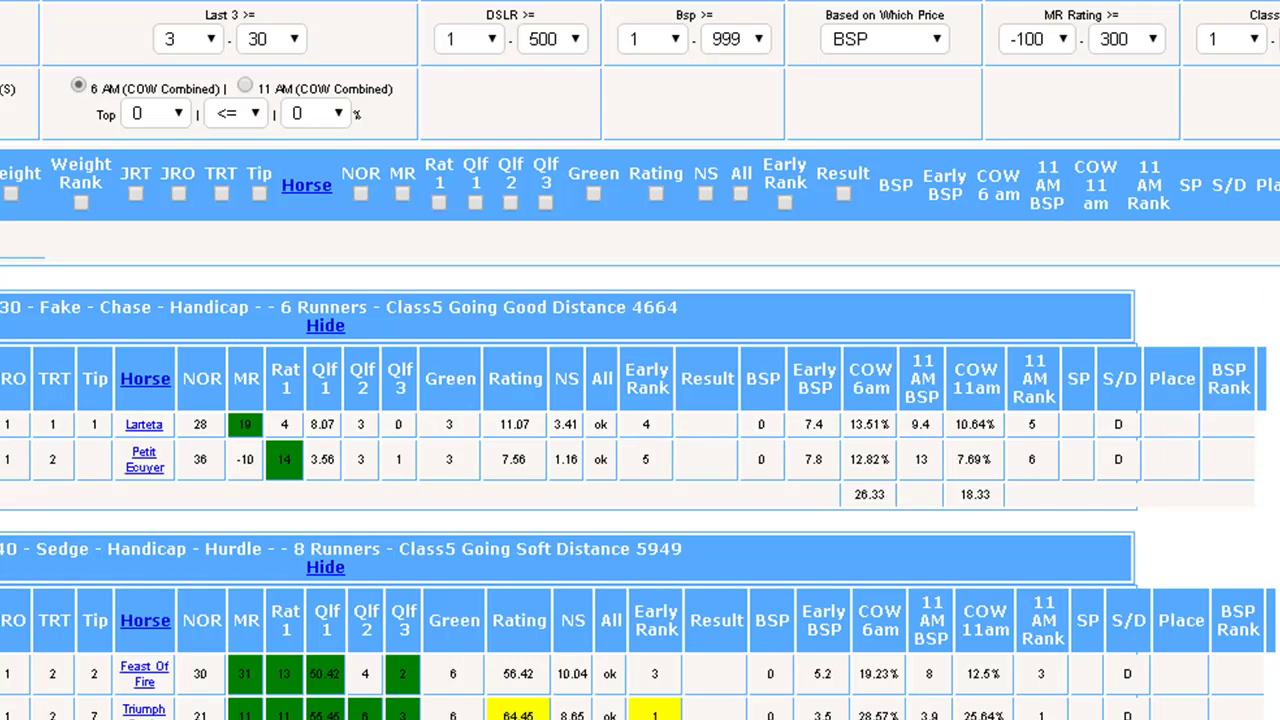
scroll(1017, 430, "down", 3)
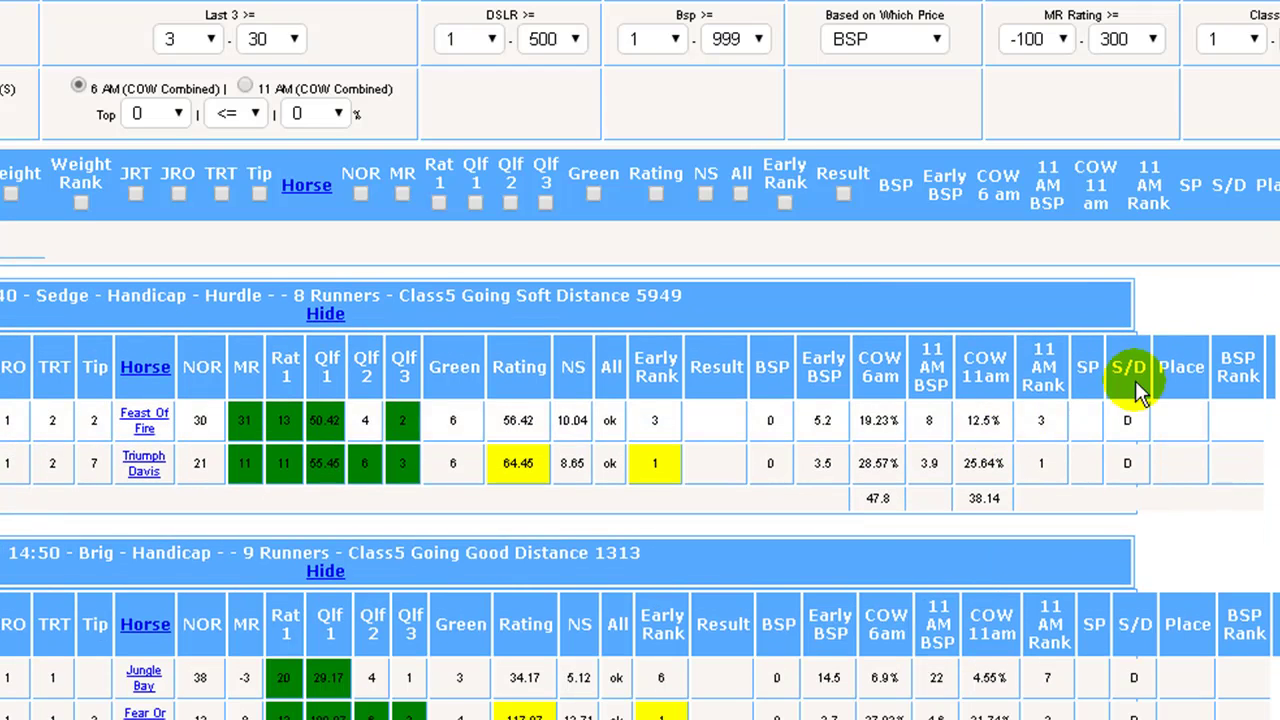
scroll(640, 490, "down", 6)
scroll(640, 490, "up", 9)
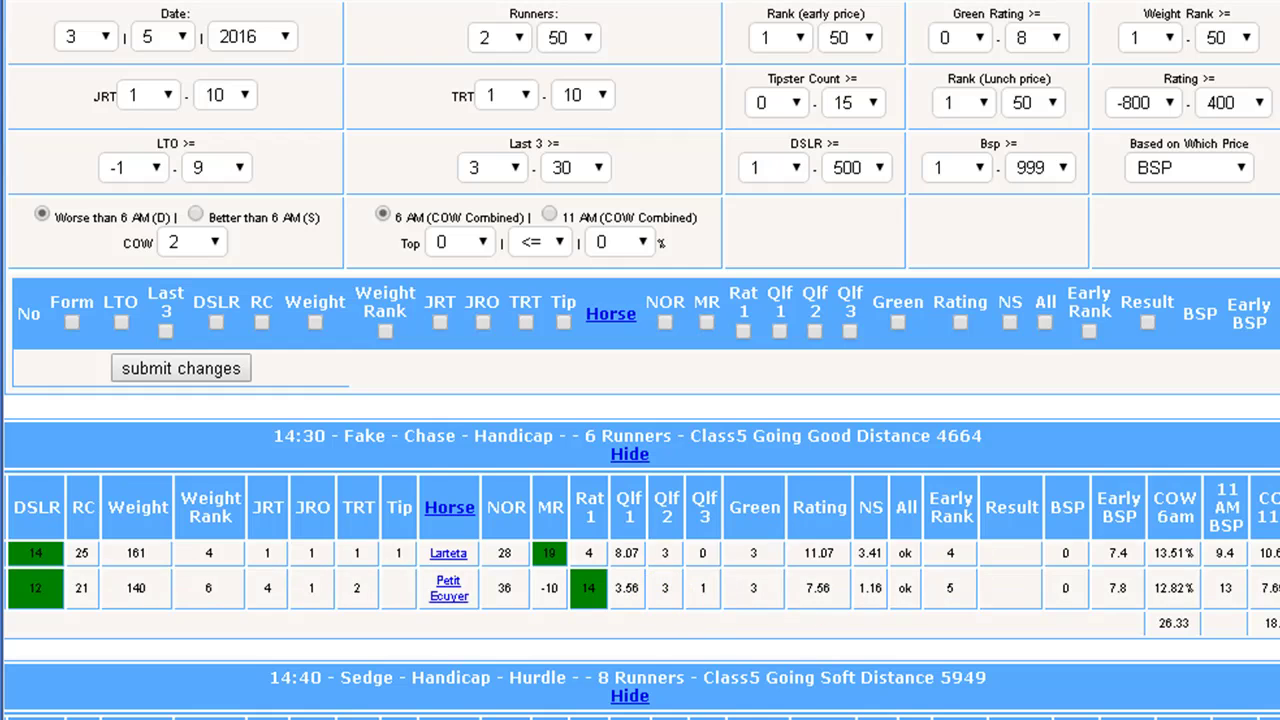
- Reset the Worse than 6 AM (D) COW filter to 0
left_click(216, 246)
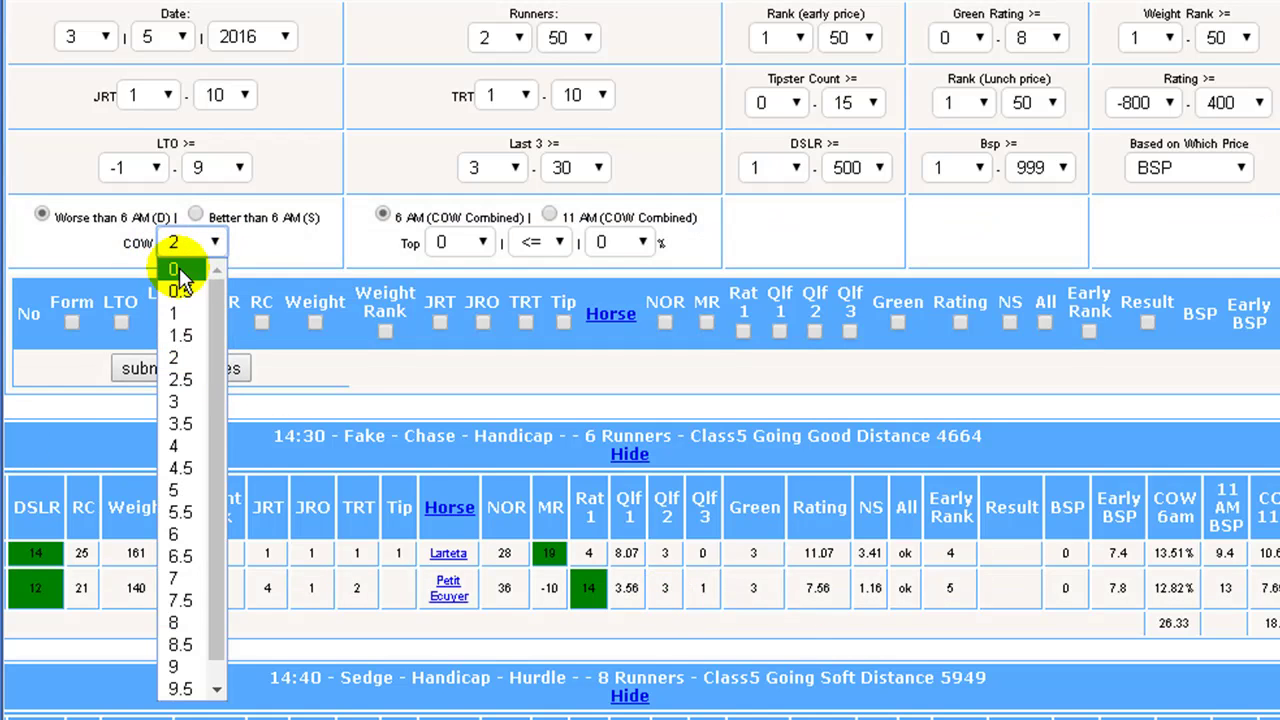
left_click(177, 286)
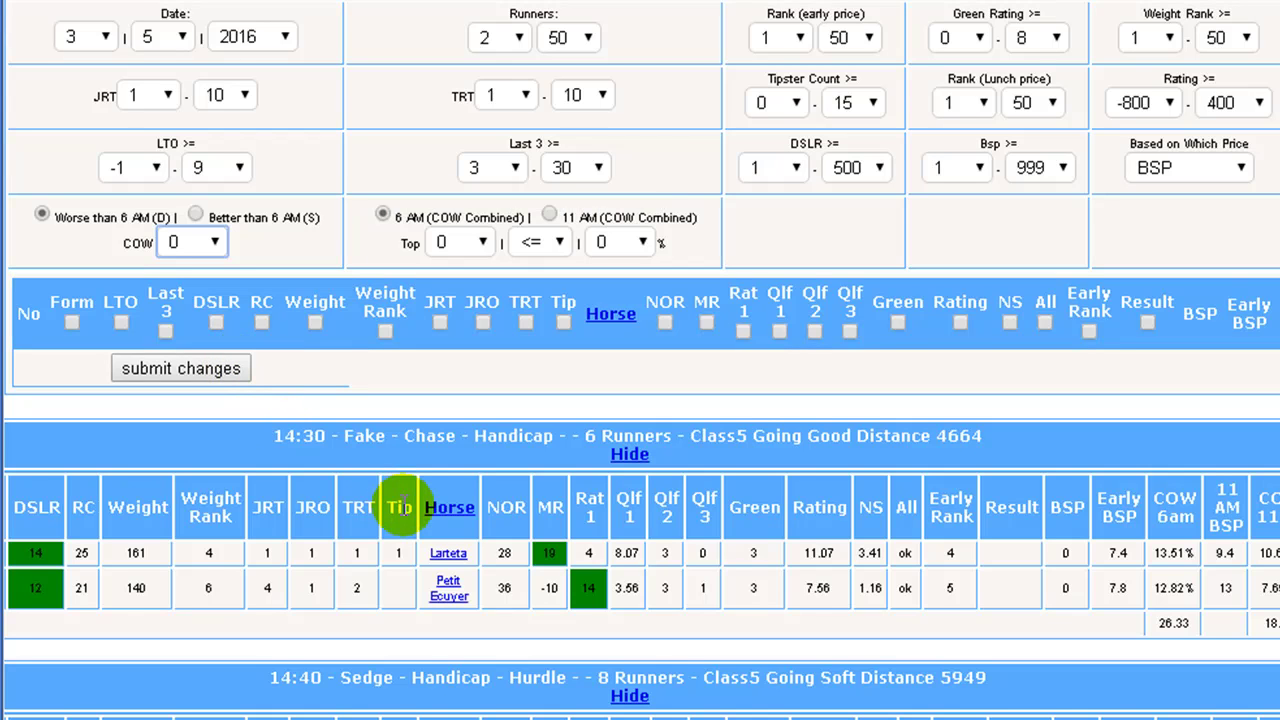
left_click(399, 507)
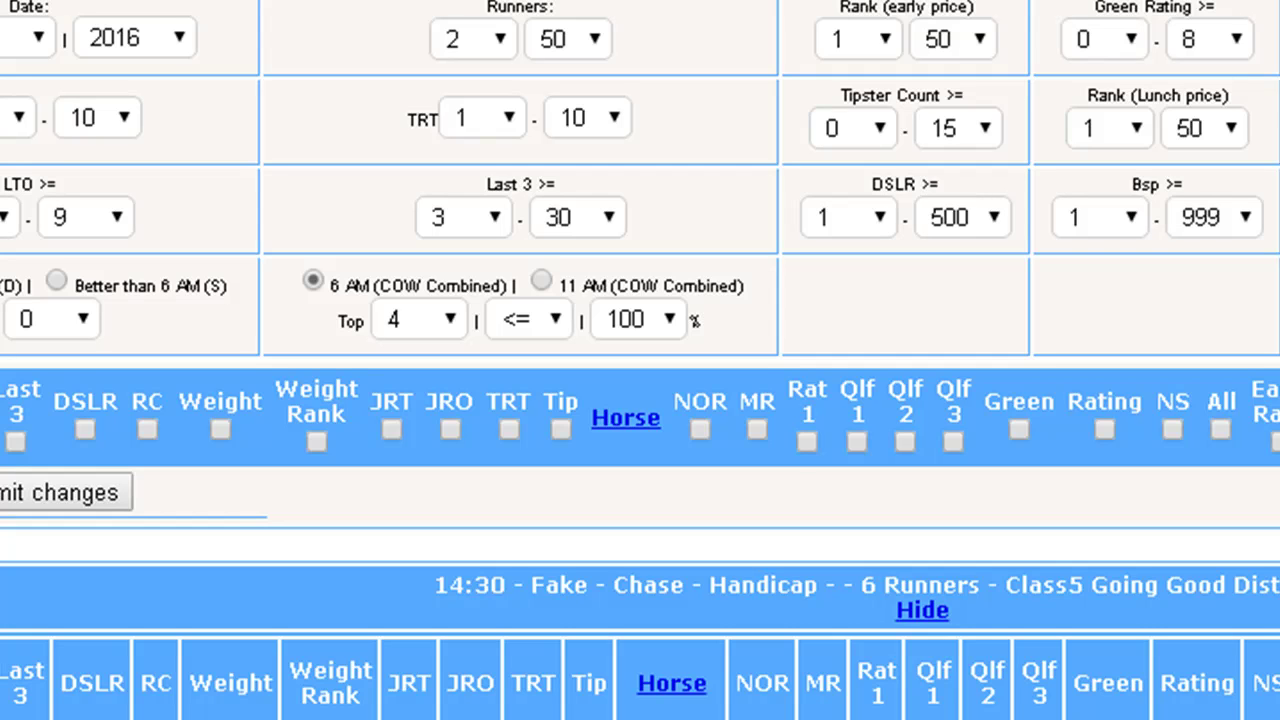
- Set the 6 AM combined COW condition for the top 4 runners to >= 73% and apply it
left_click(550, 331)
left_click(557, 383)
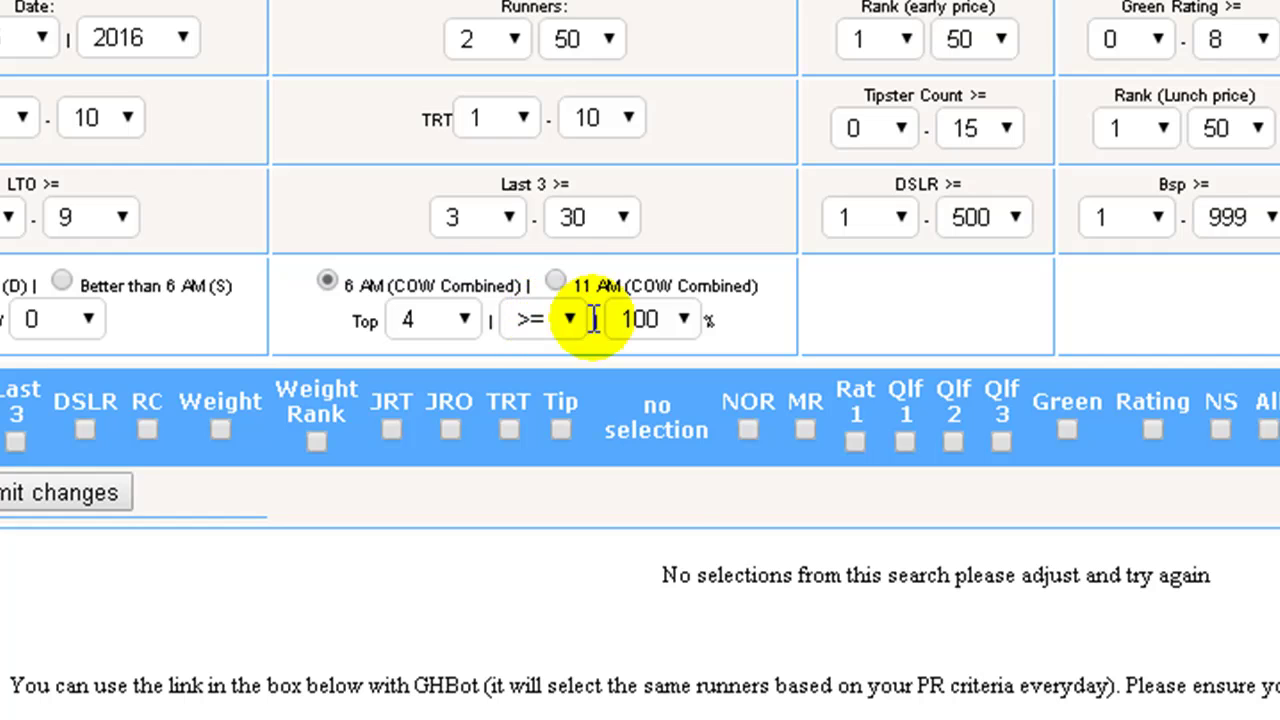
left_click(655, 320)
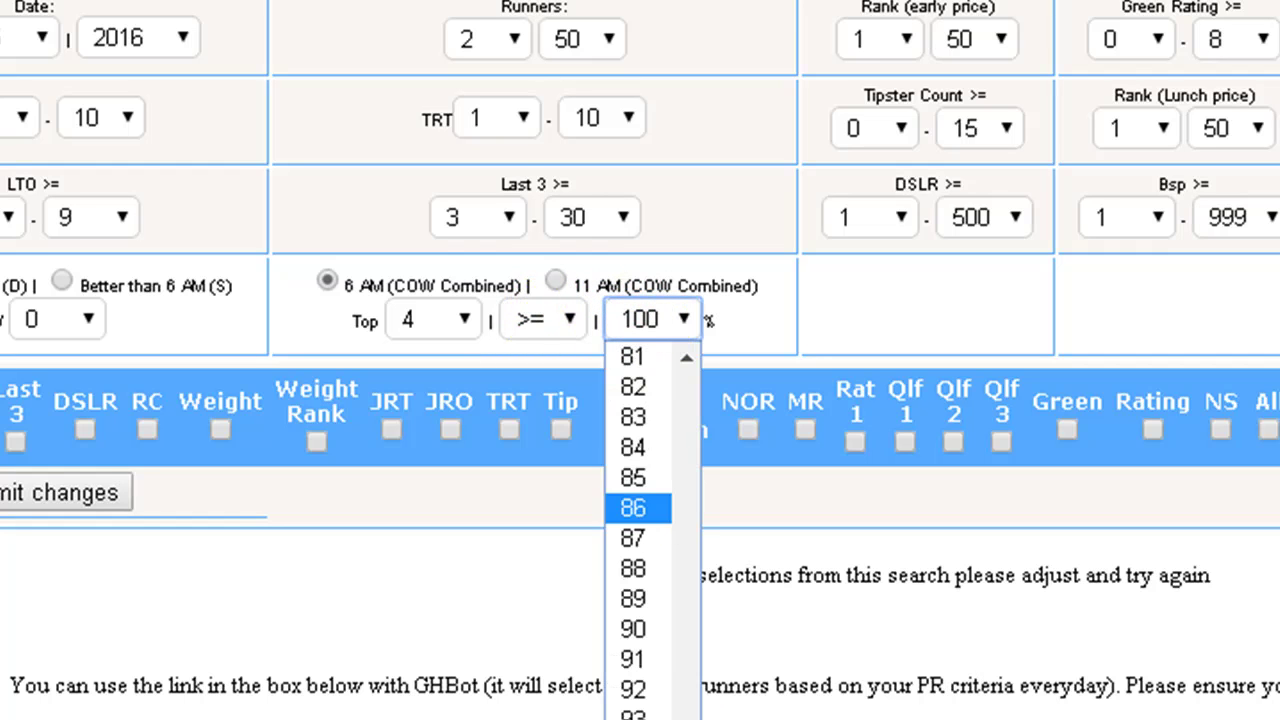
scroll(651, 510, "up", 4)
scroll(670, 700, "up", 1)
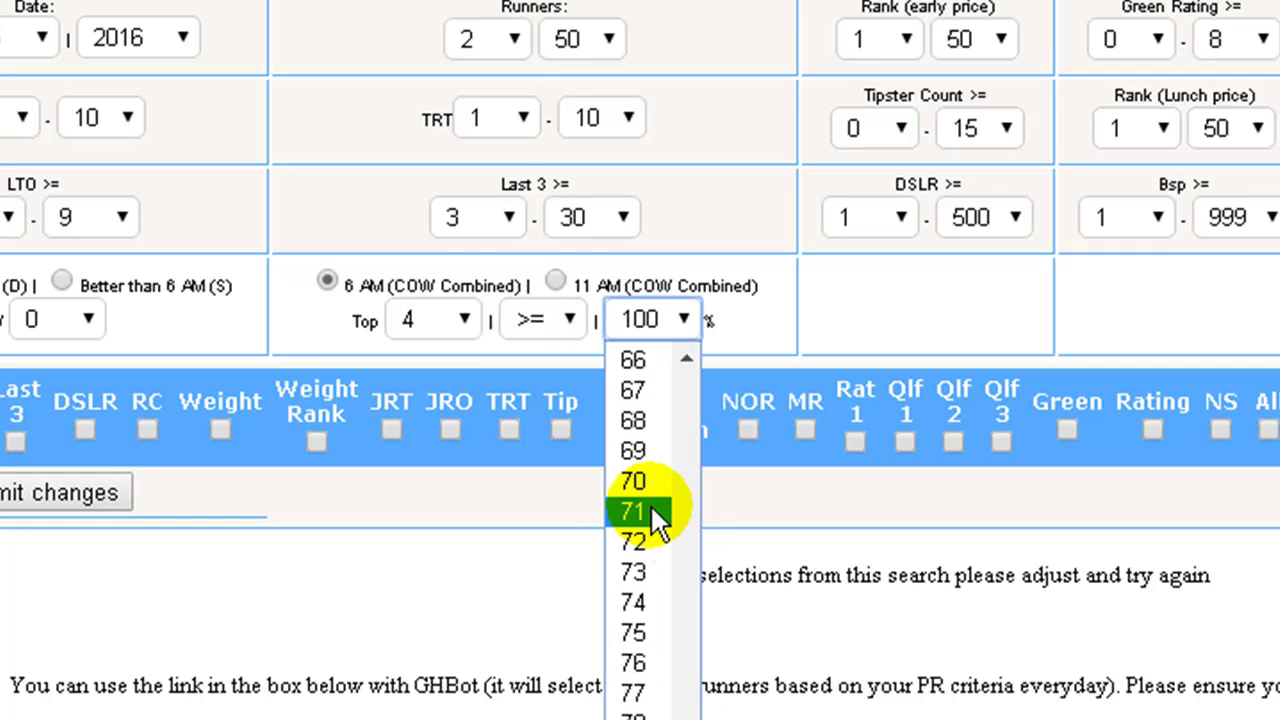
left_click(632, 573)
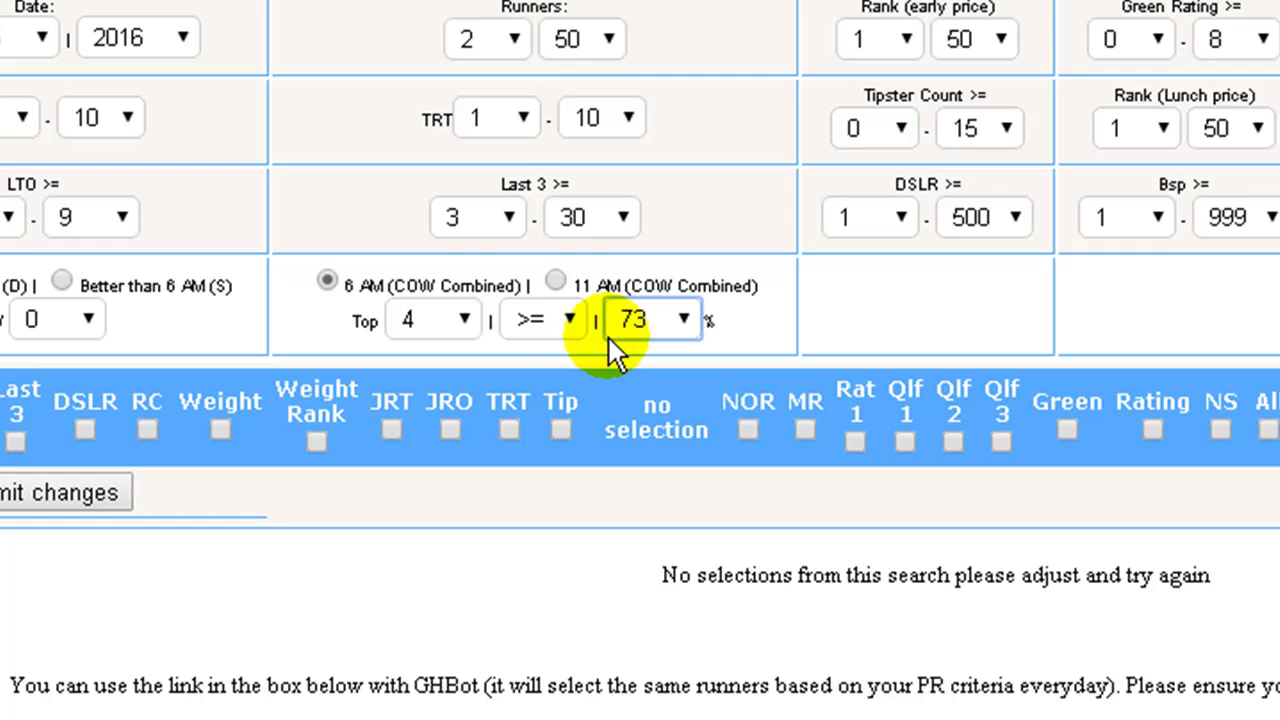
key("Return")
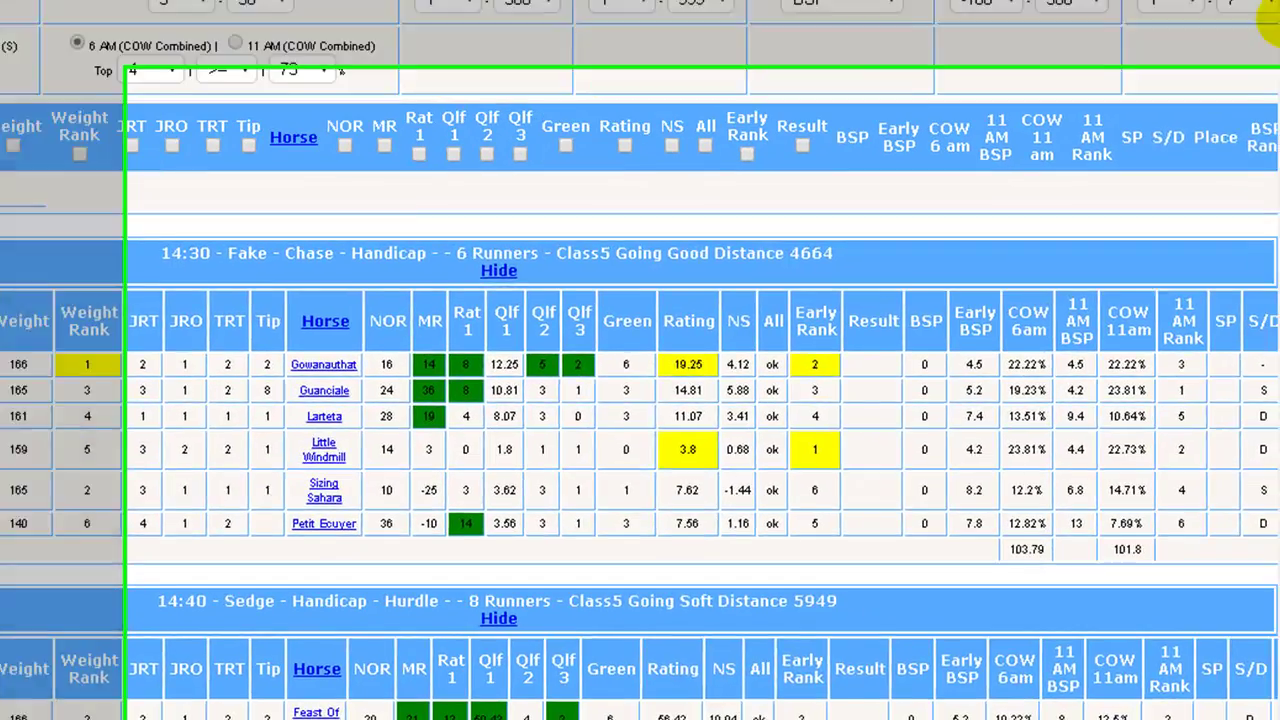
- Set the upper limit of the early price rank to 4
left_click_drag(1272, 5, 1205, 1)
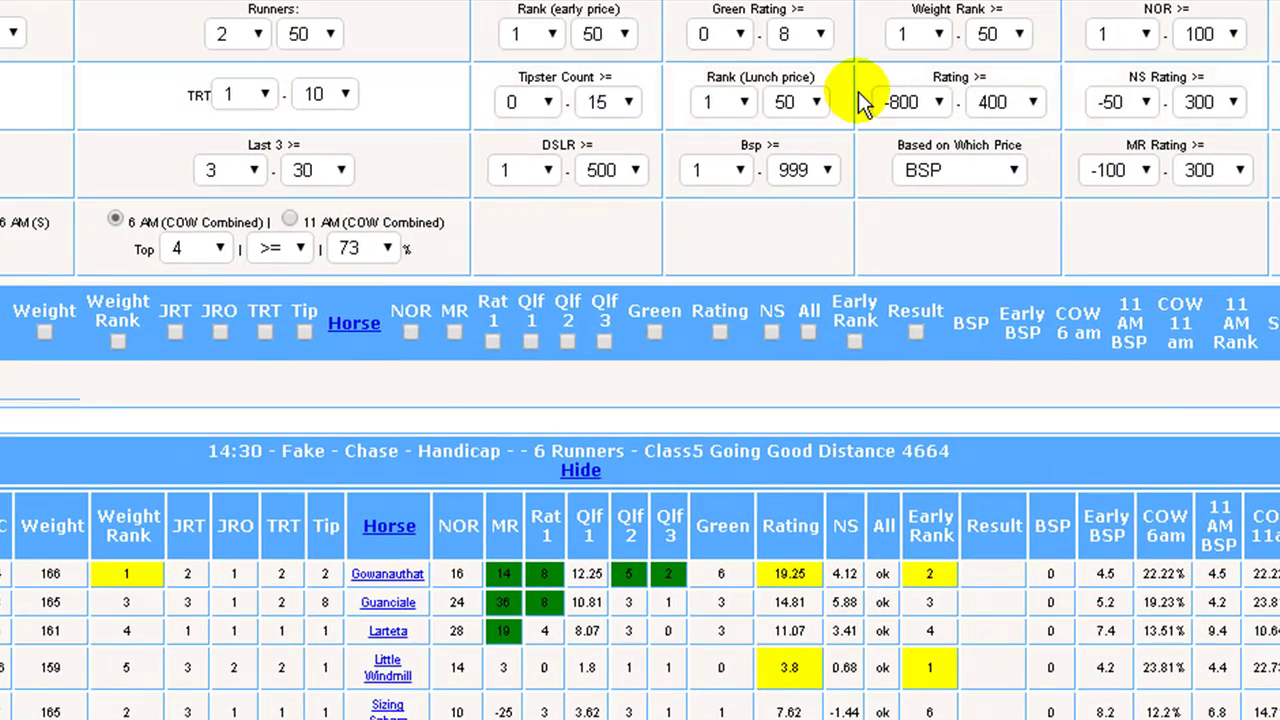
left_click(628, 34)
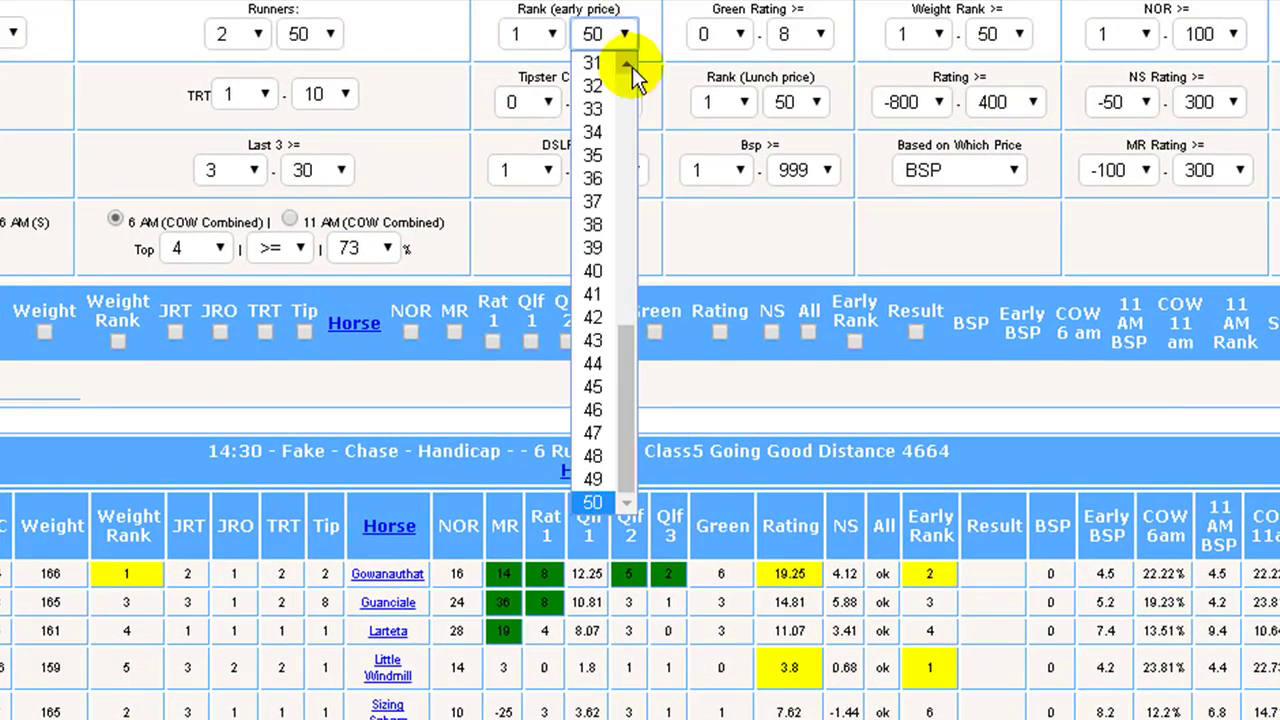
left_click_drag(634, 337, 628, 100)
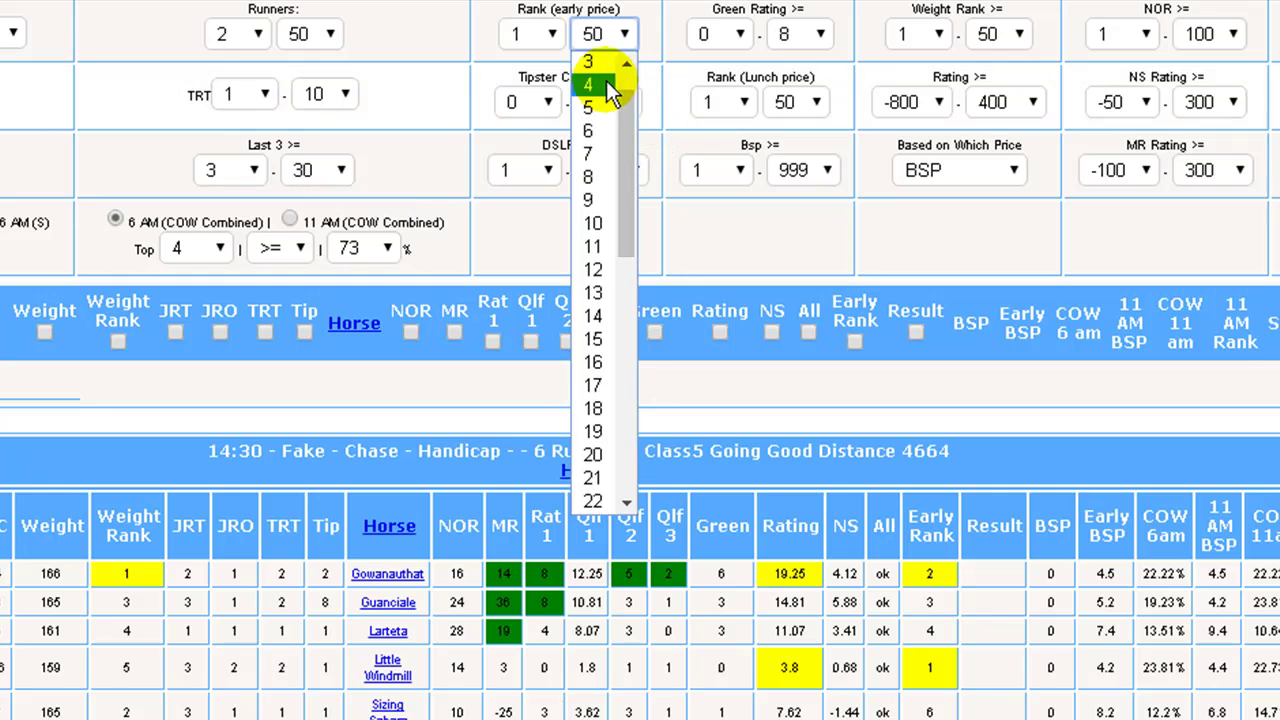
left_click(614, 108)
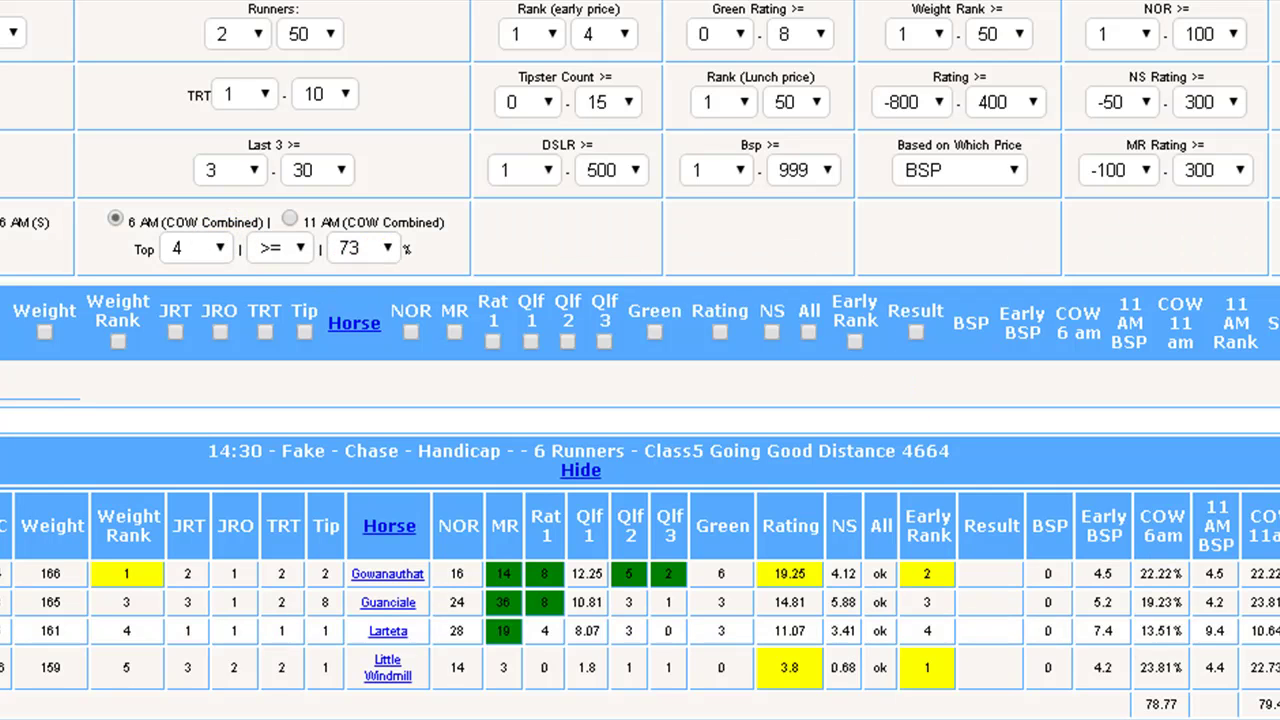
- Examine the races and runners that match the early price rank and combined COW filters
scroll(640, 564, "down", 5)
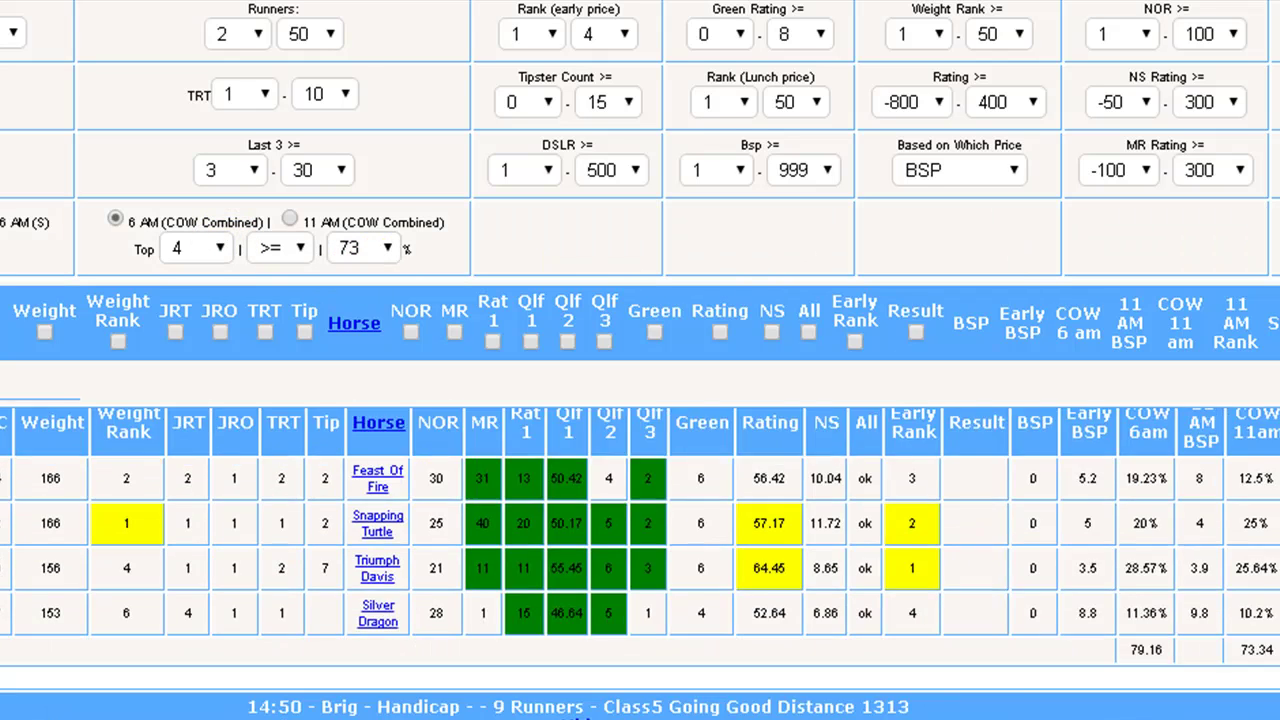
scroll(1133, 708, "down", 2)
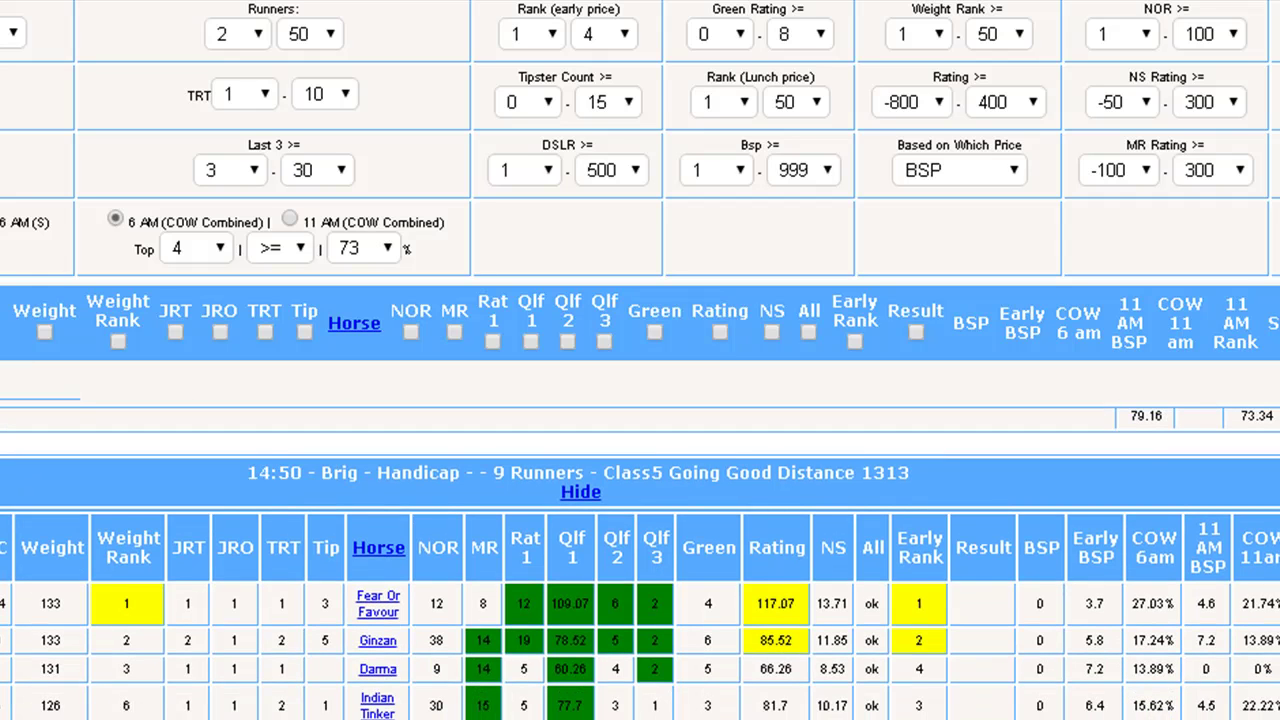
scroll(640, 564, "down", 10)
scroll(640, 564, "down", 10)
scroll(640, 564, "down", 10)
scroll(640, 564, "down", 10)
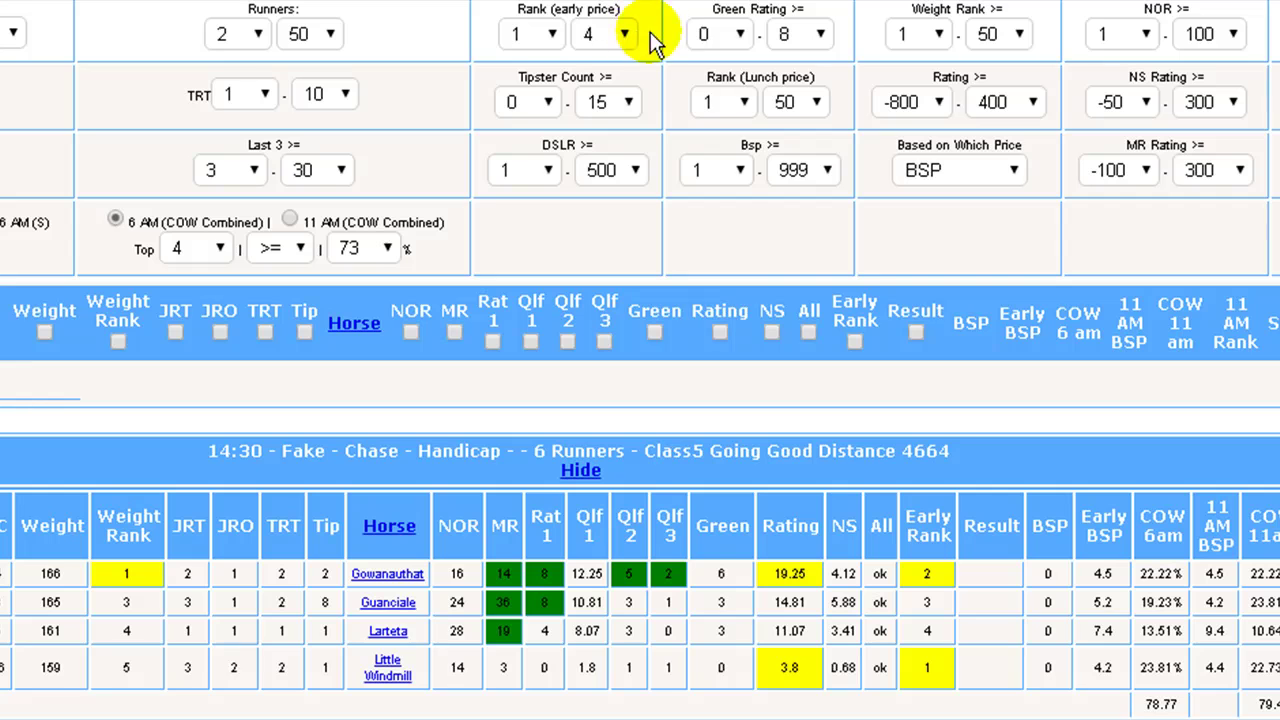
- Set the minimum Green Rating to 4
left_click(706, 36)
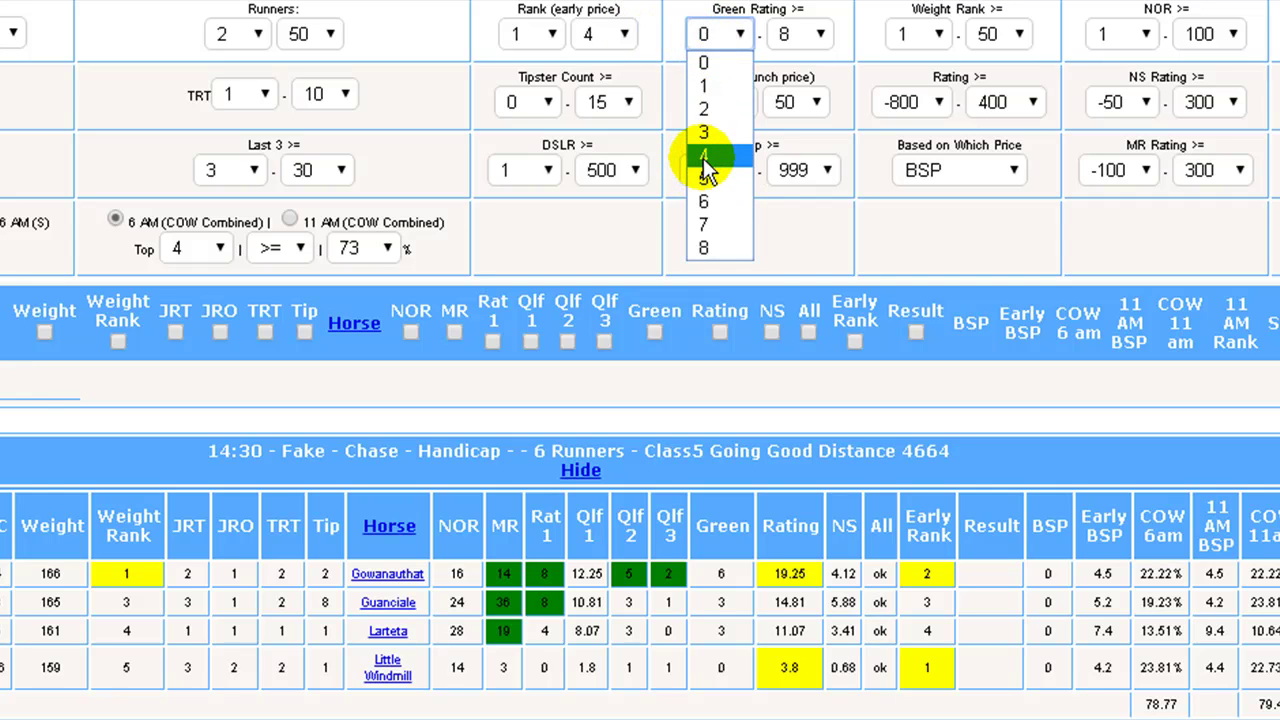
left_click(706, 160)
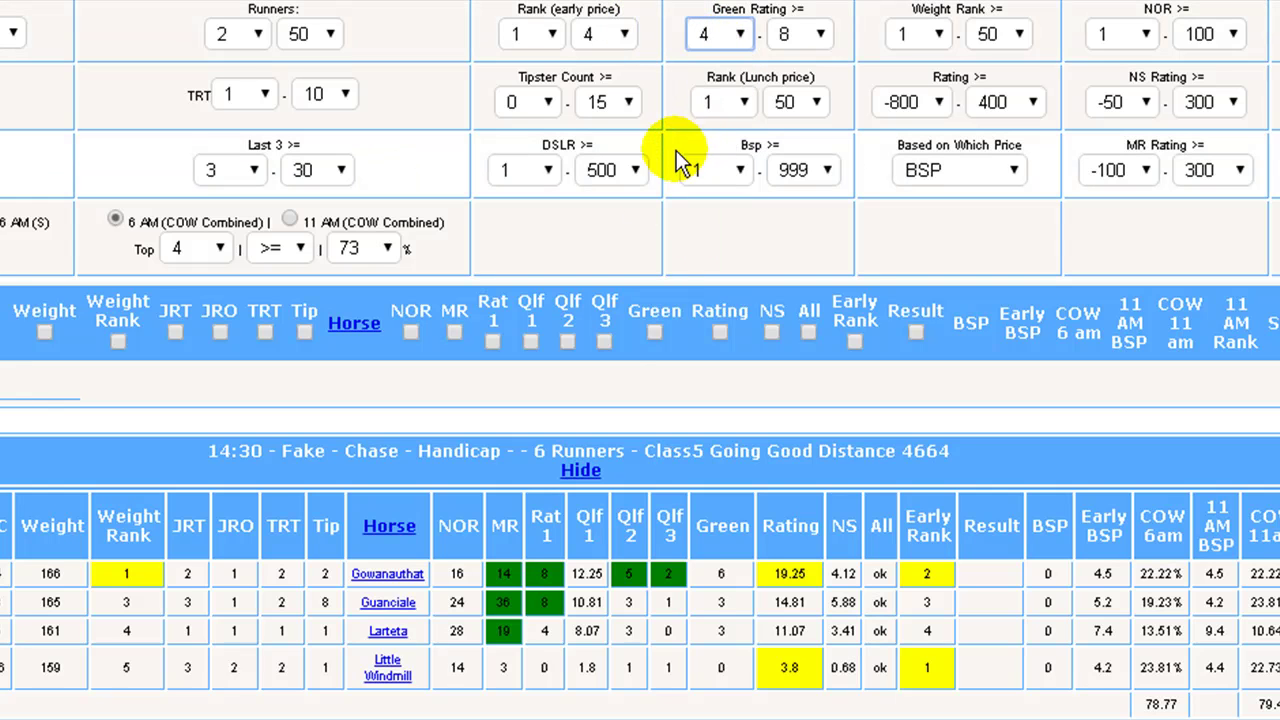
left_click(651, 330)
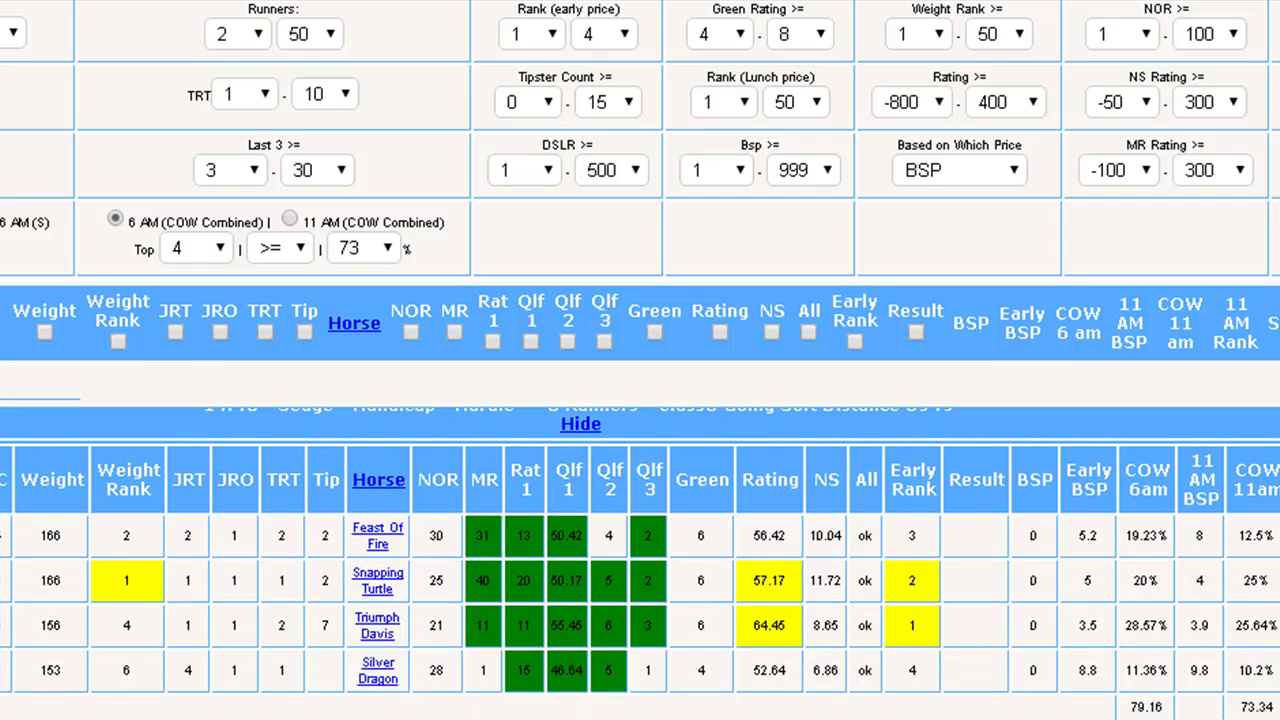
- Examine the runners remaining in each race under the Green Rating filter, comparing their combined 6 AM COW percentages
scroll(774, 430, "down", 5)
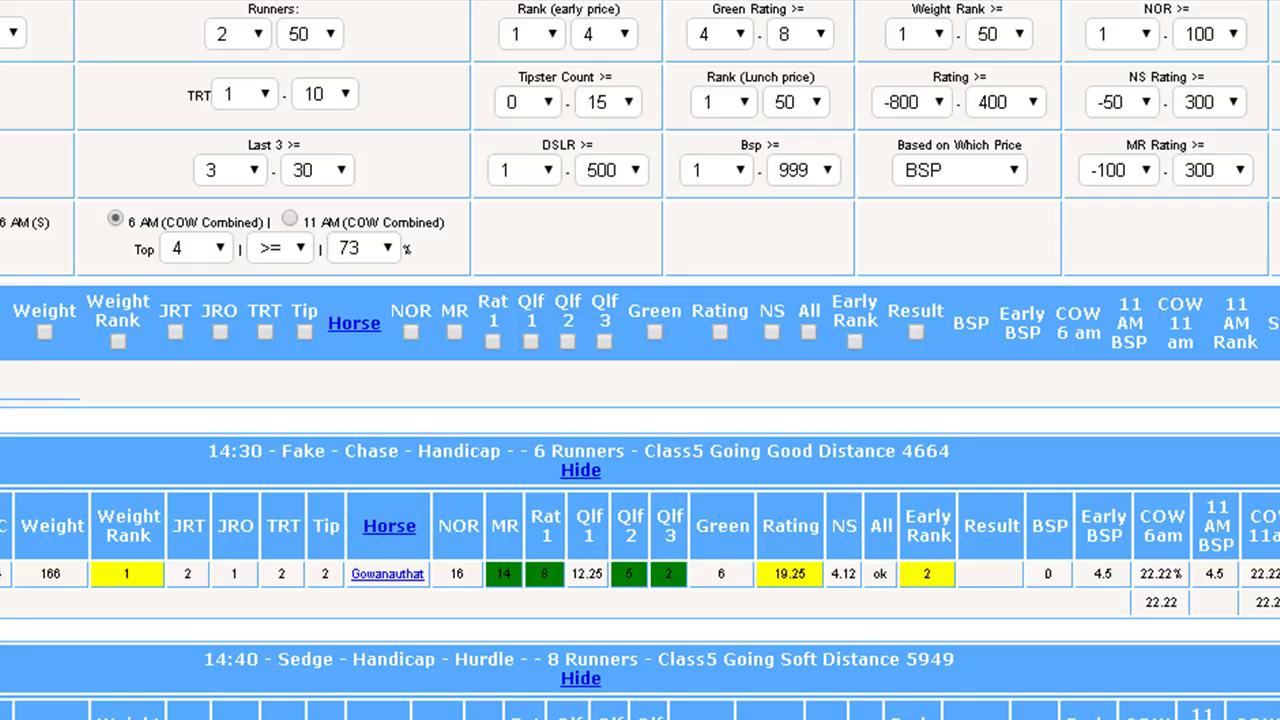
scroll(640, 560, "down", 3)
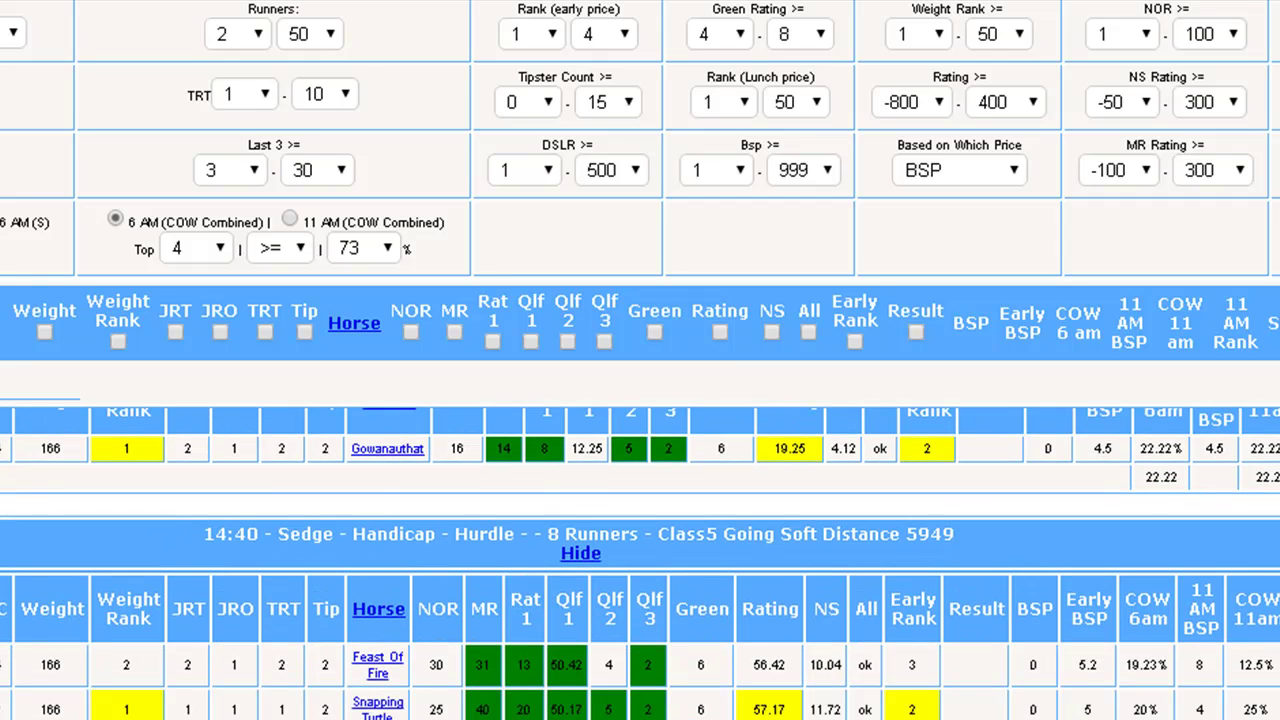
scroll(640, 560, "down", 4)
scroll(640, 560, "up", 6)
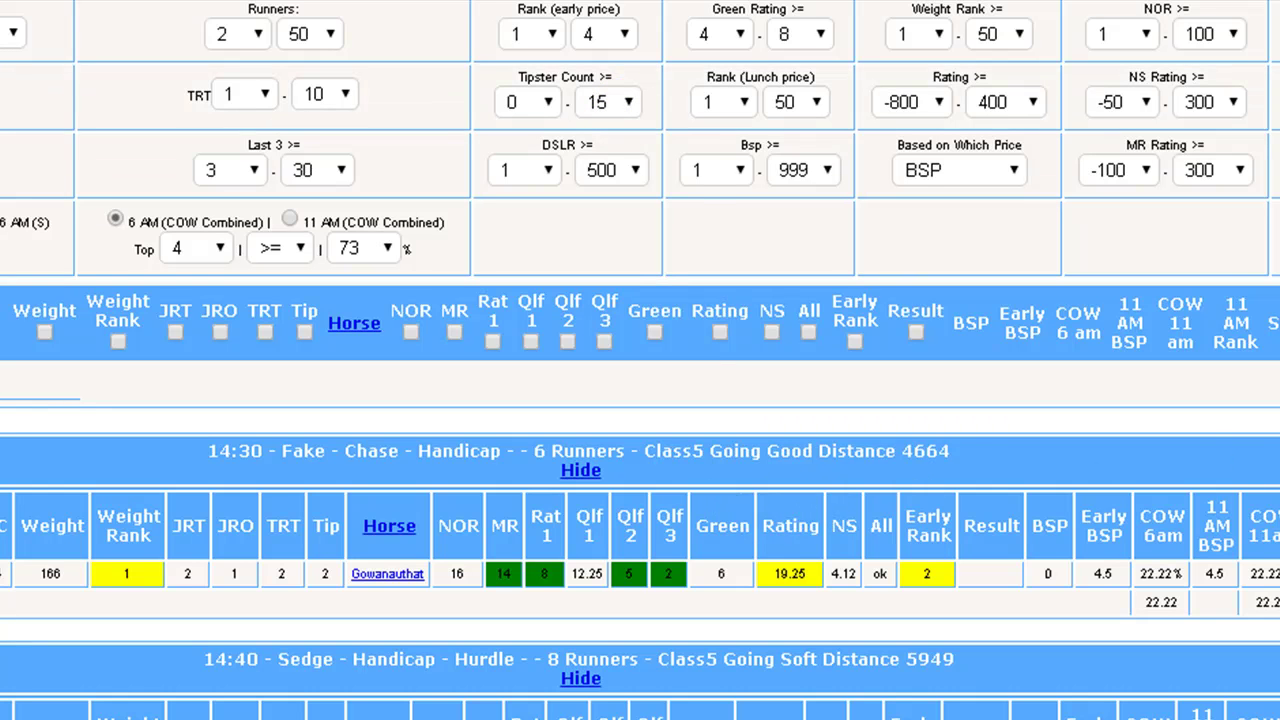
scroll(714, 528, "down", 2)
scroll(640, 560, "down", 8)
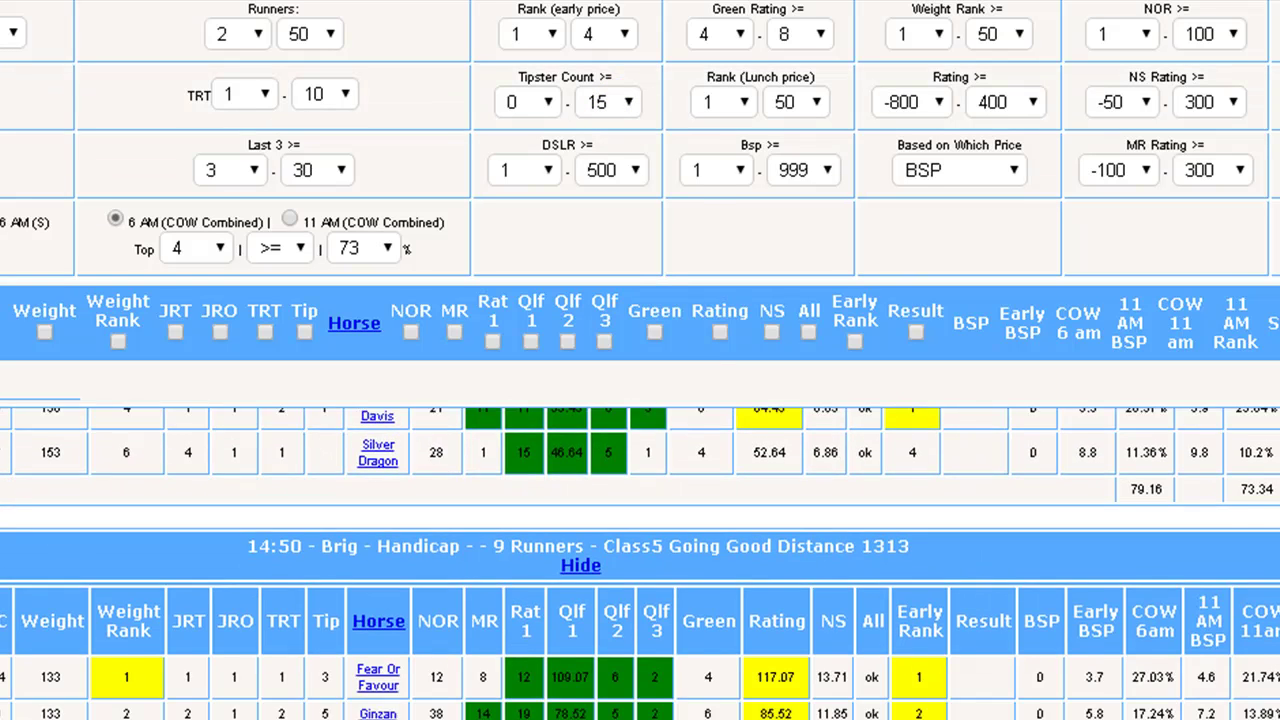
scroll(640, 560, "down", 1)
scroll(640, 560, "up", 10)
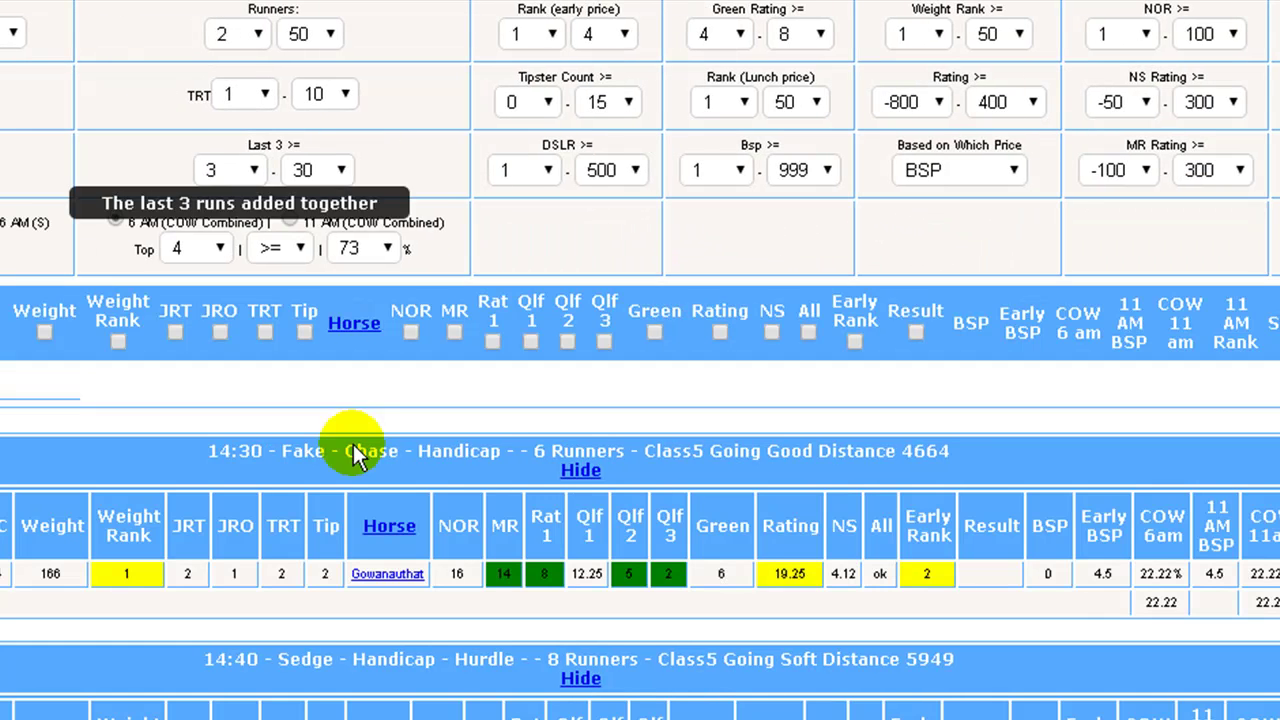
- Compare the qualifying runners and their 6 AM and 11 AM COW totals across the 14:30, 14:40 and 14:50 handicap races
scroll(640, 560, "down", 6)
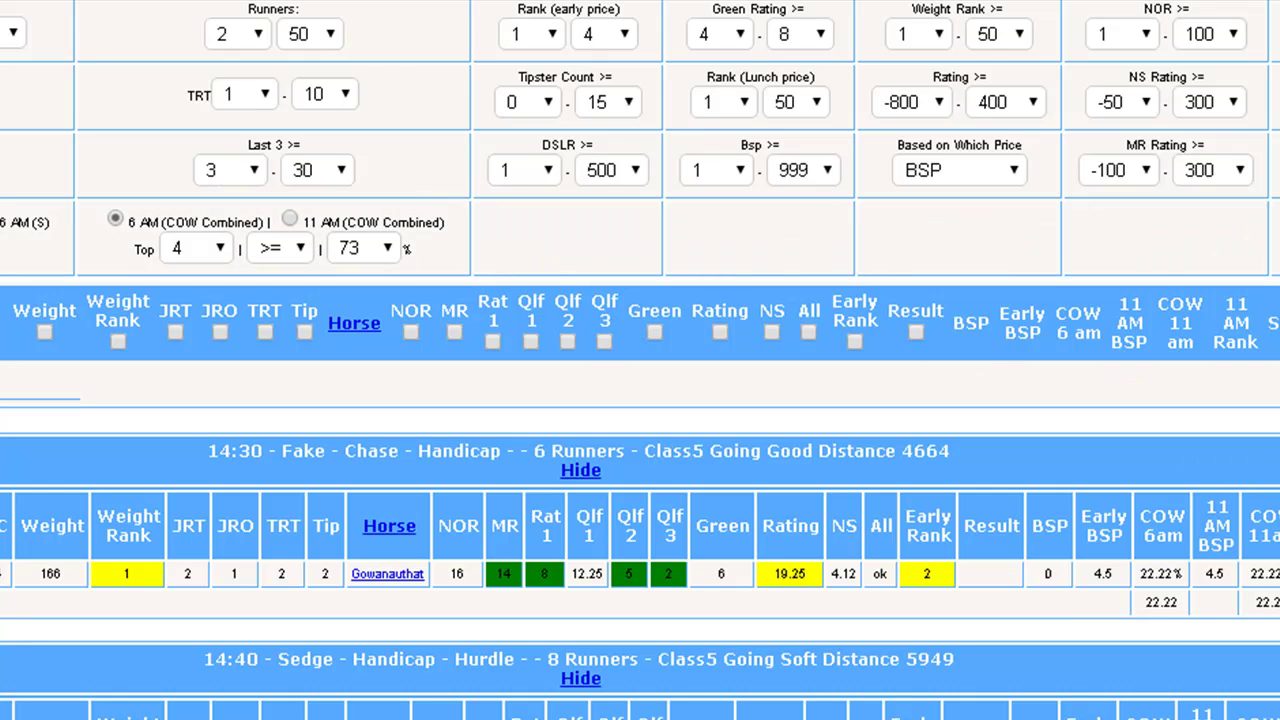
scroll(640, 560, "down", 10)
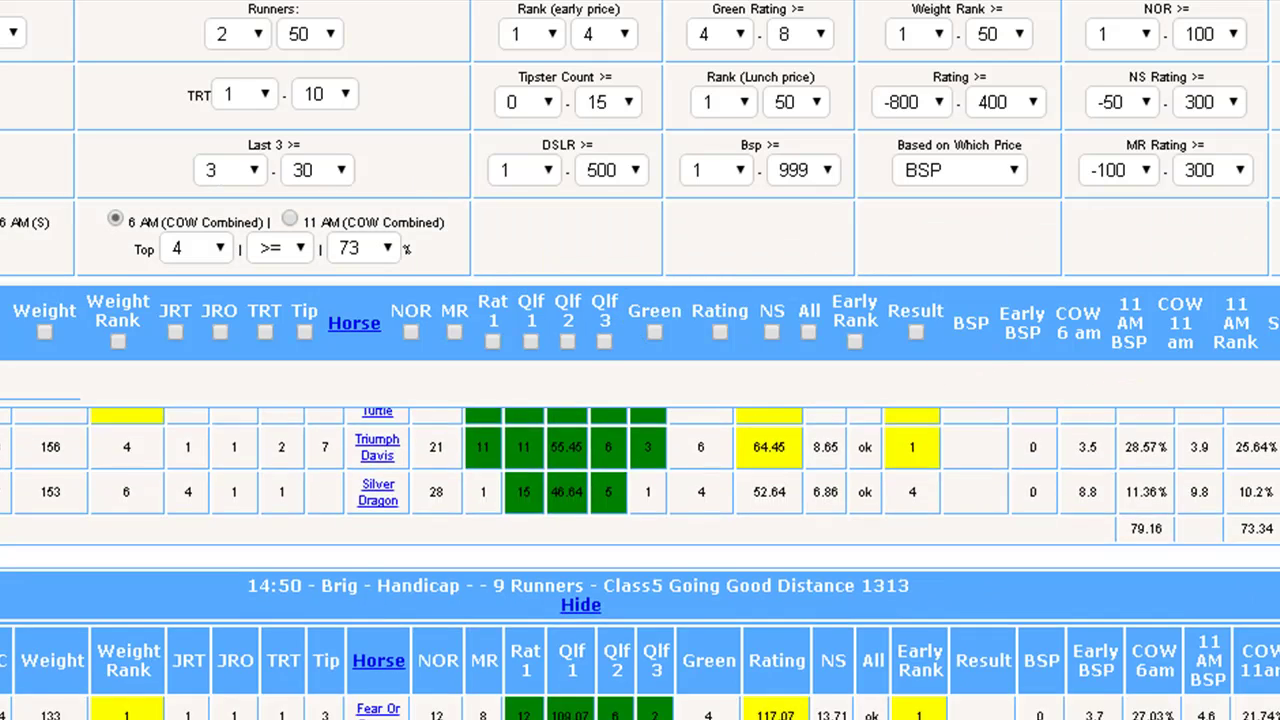
scroll(640, 560, "down", 5)
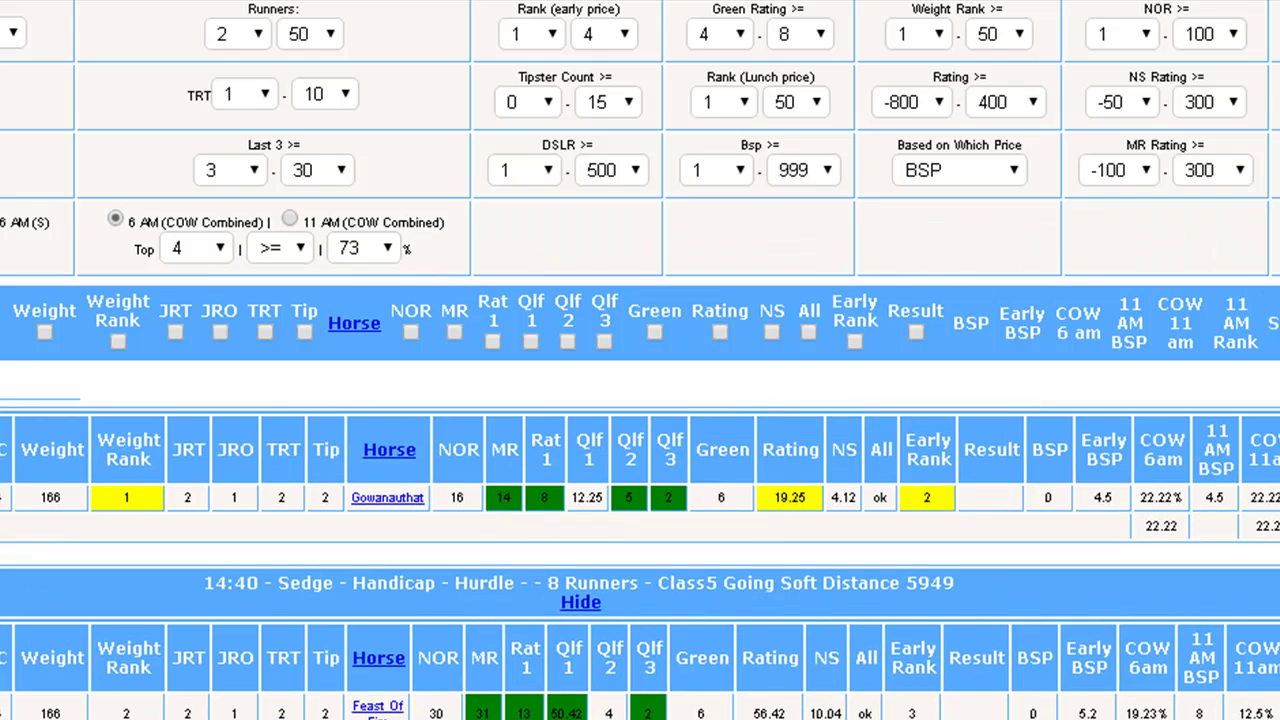
scroll(640, 560, "down", 5)
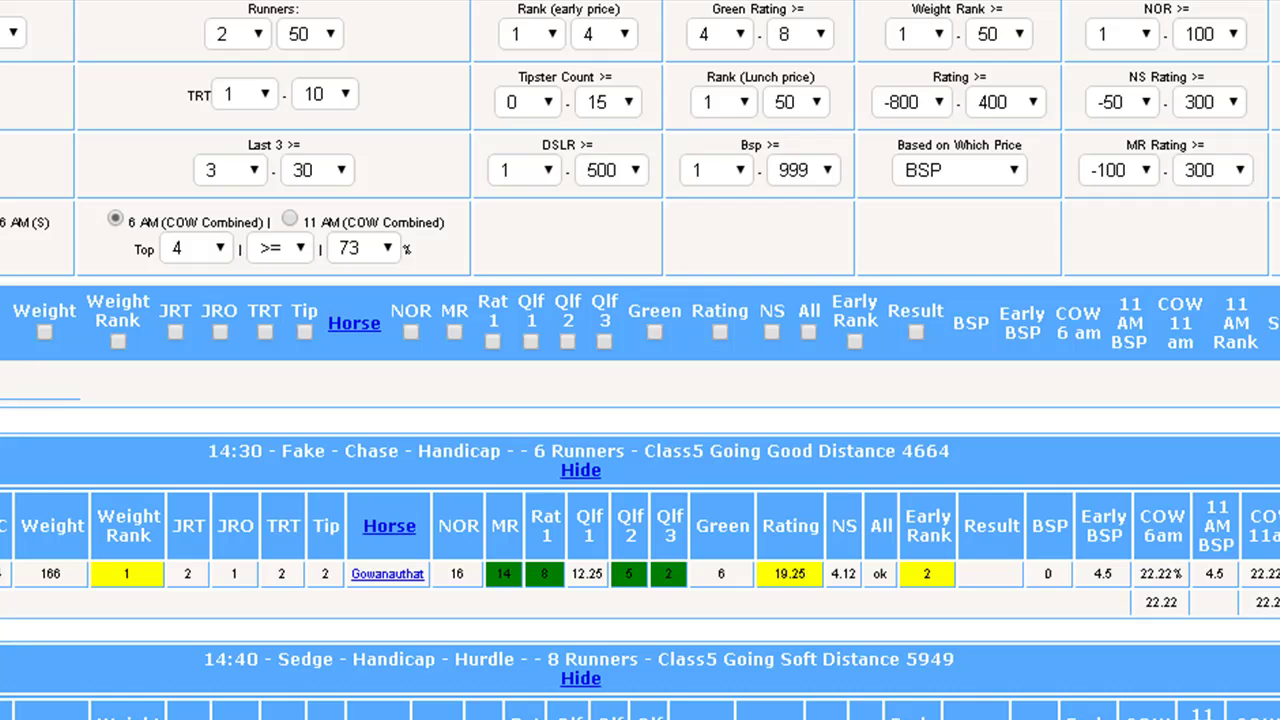
scroll(640, 570, "down", 2)
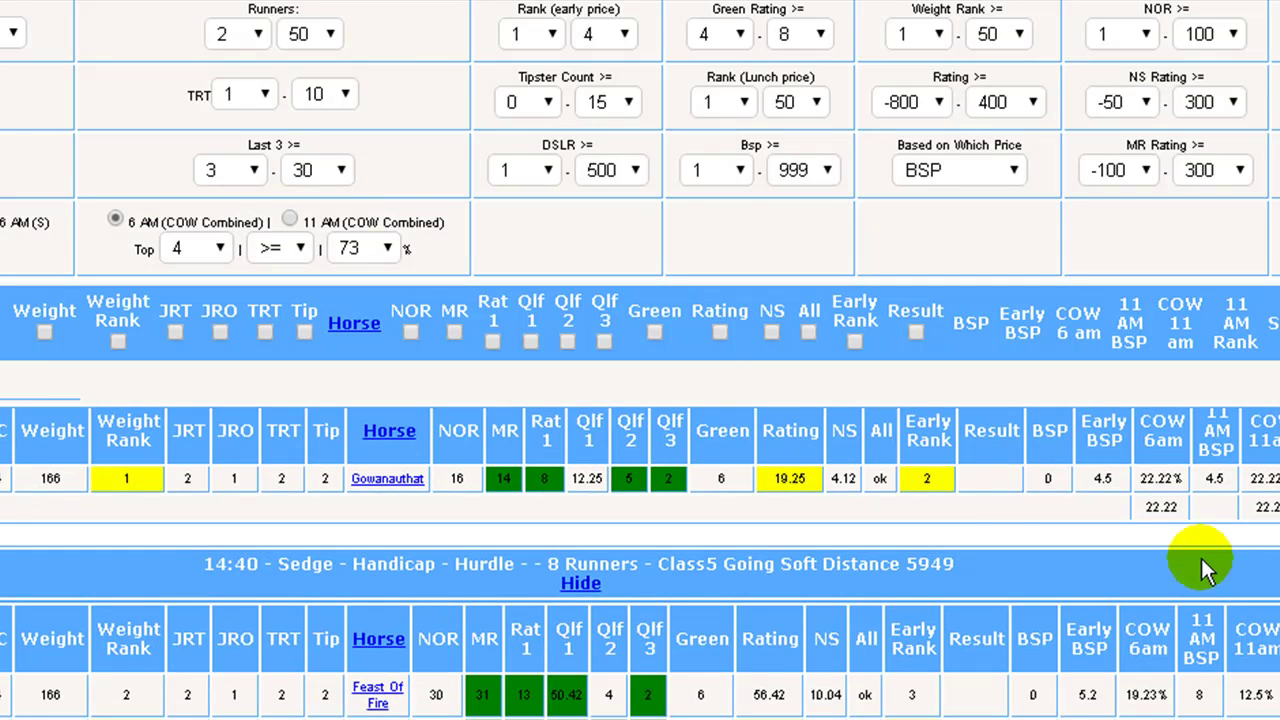
scroll(1263, 515, "down", 3)
scroll(640, 560, "down", 4)
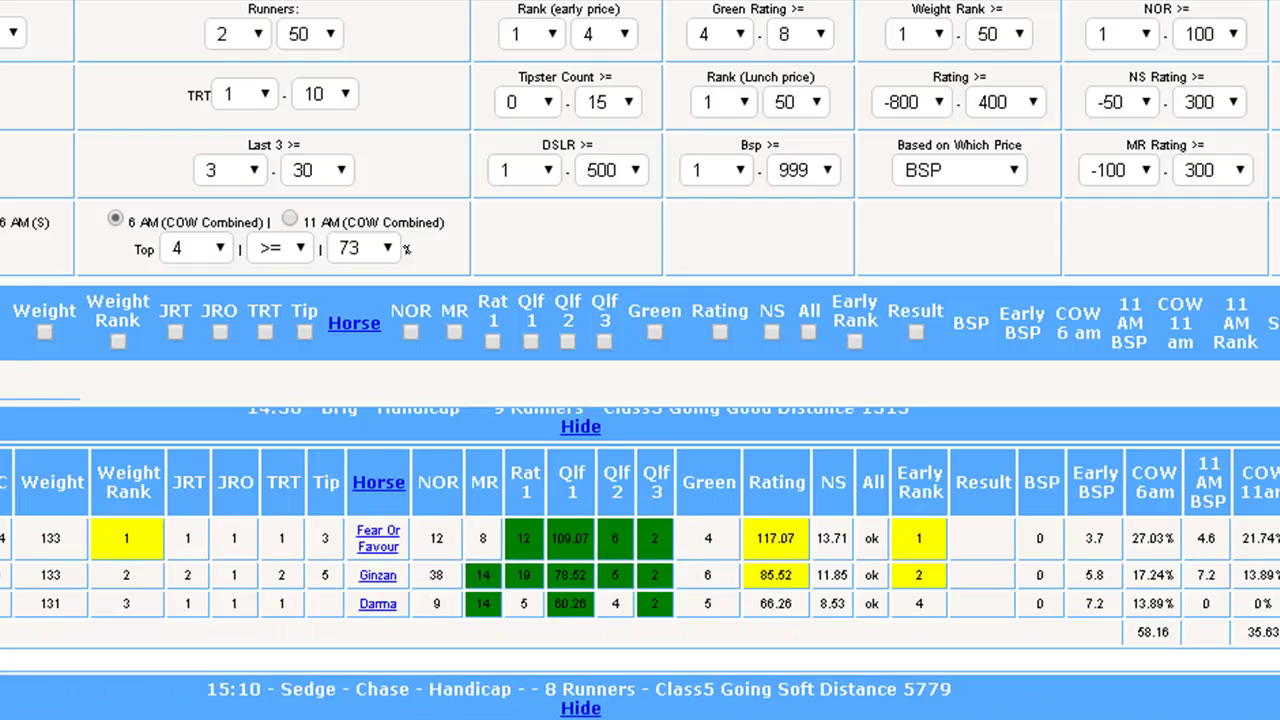
scroll(640, 560, "up", 8)
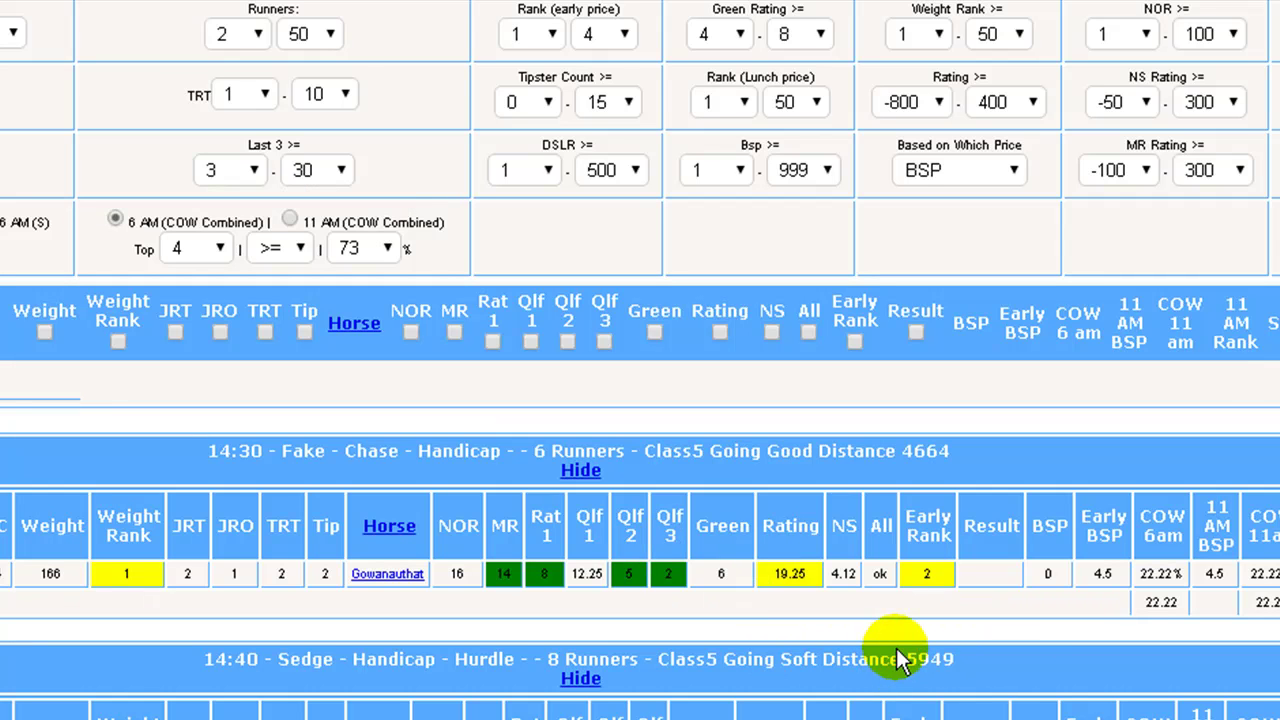
scroll(640, 564, "down", 10)
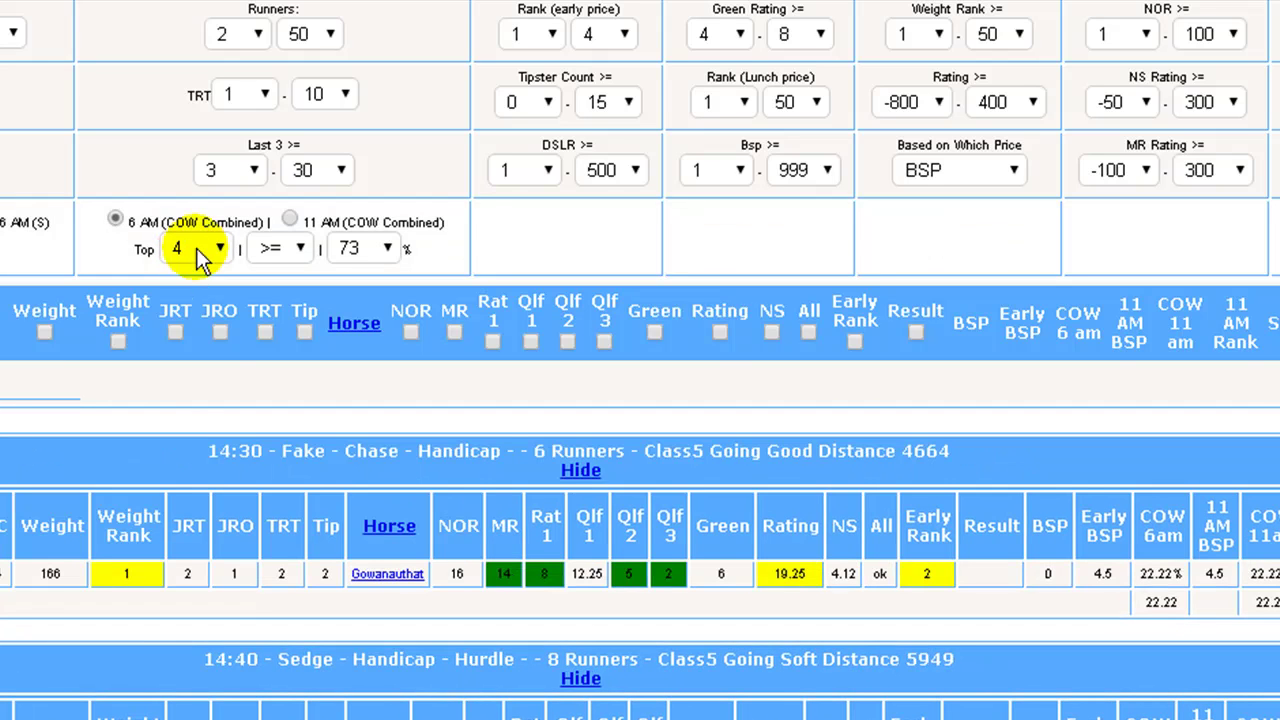
- Check the available top-runner counts for the 6 AM combined COW filter, keeping 4 selected
left_click(222, 249)
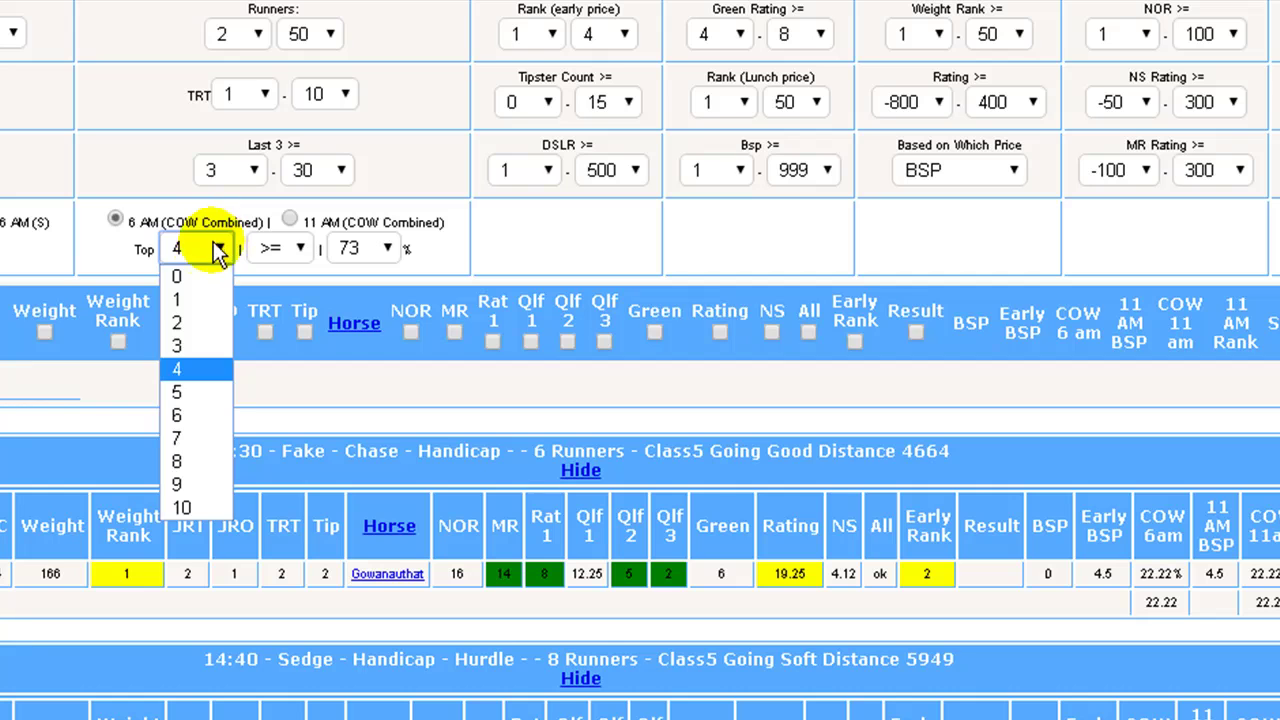
left_click(207, 256)
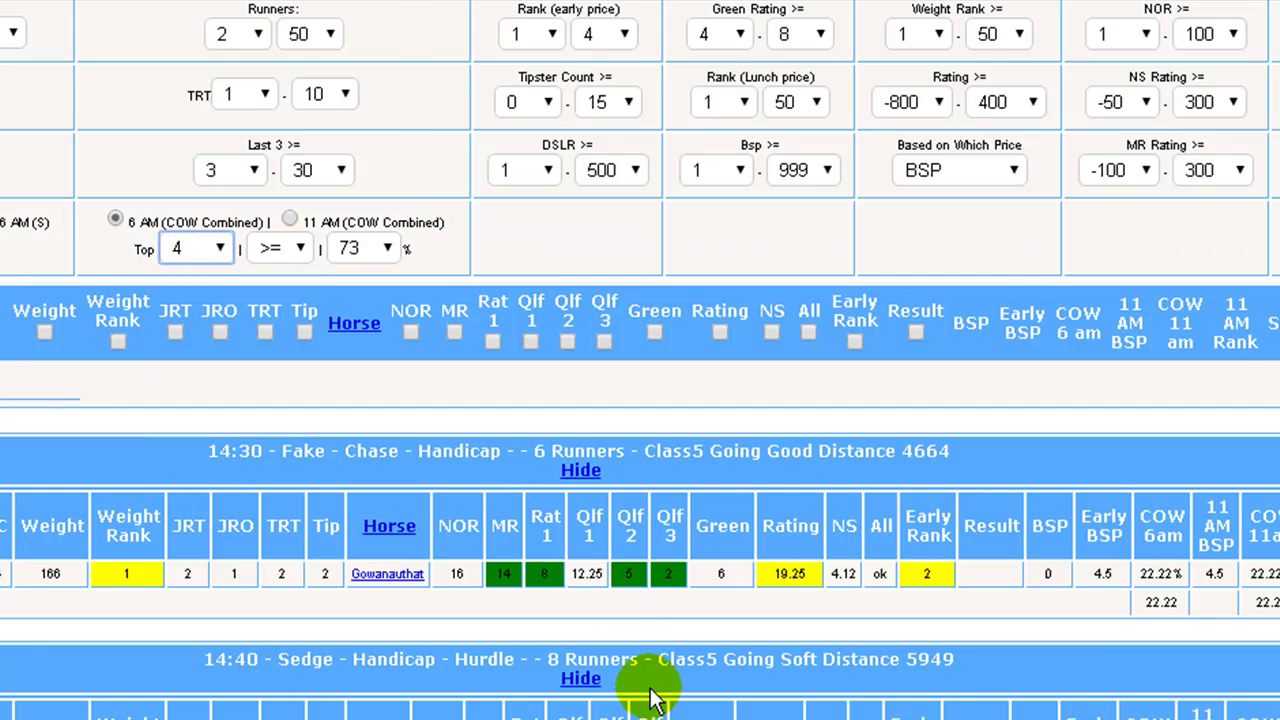